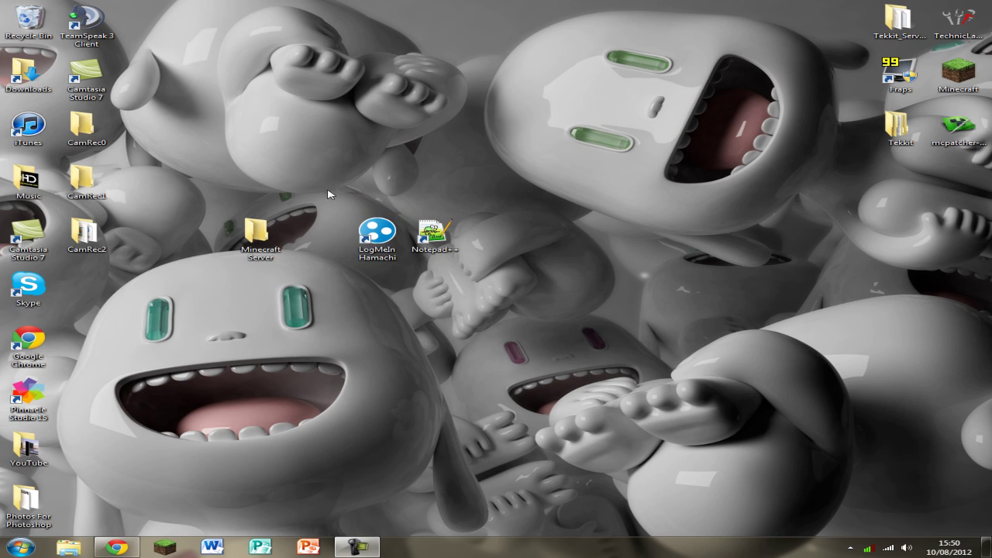
- Drag the empty Minecraft Server folder across the desktop to sit beside the Notepad++ shortcut
mouse_move(380, 246)
left_mouse_down()
mouse_move(501, 254)
mouse_move(377, 240)
left_mouse_up()
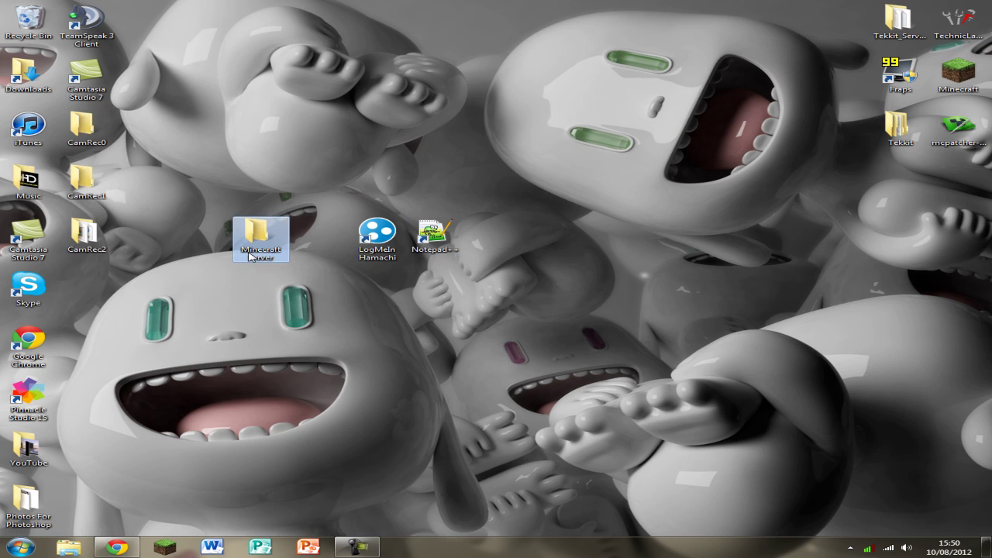
left_click_drag(254, 229, 603, 229)
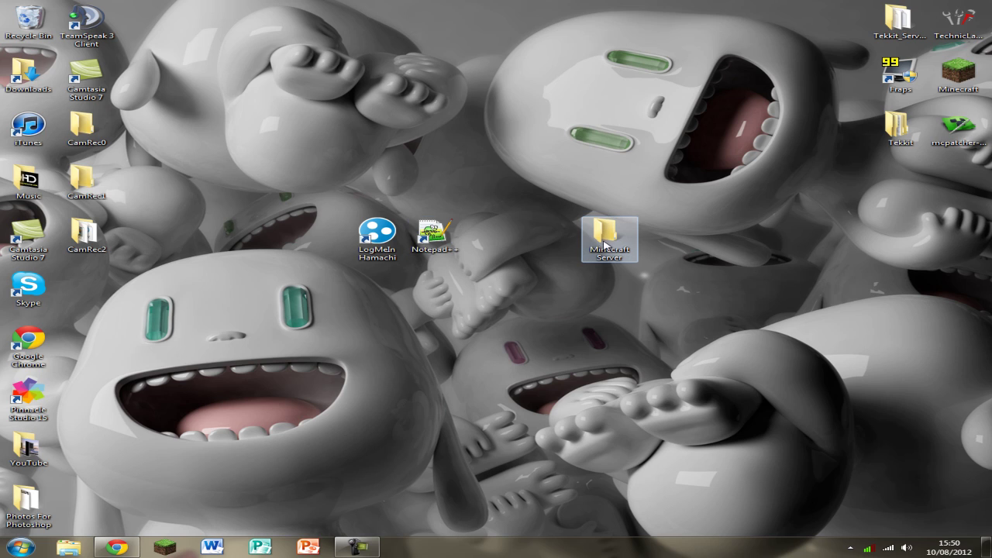
left_click_drag(590, 243, 543, 240)
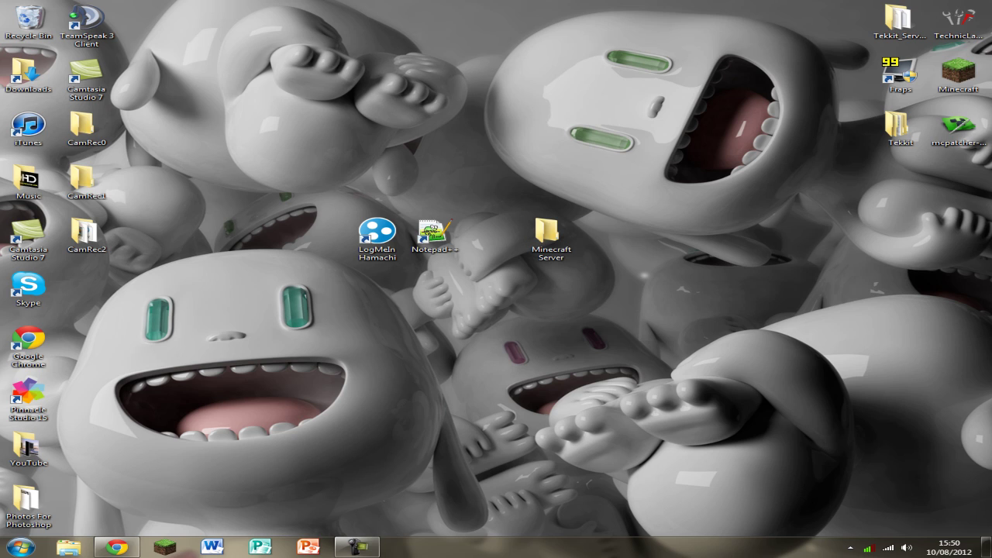
- Bring back the Bukkit Wiki 'Setting up a server' guide and review its CraftBukkit download step
mouse_move(114, 549)
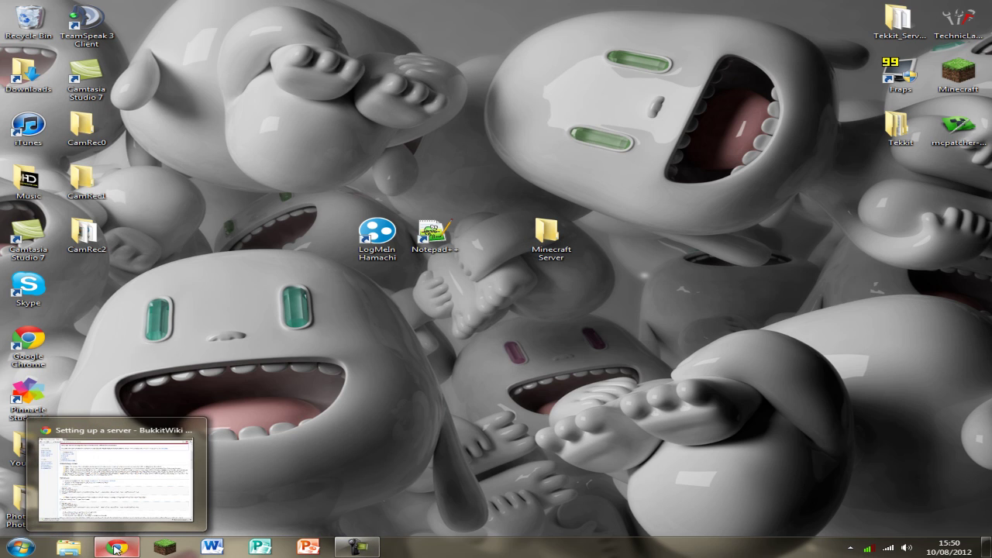
left_click(115, 549)
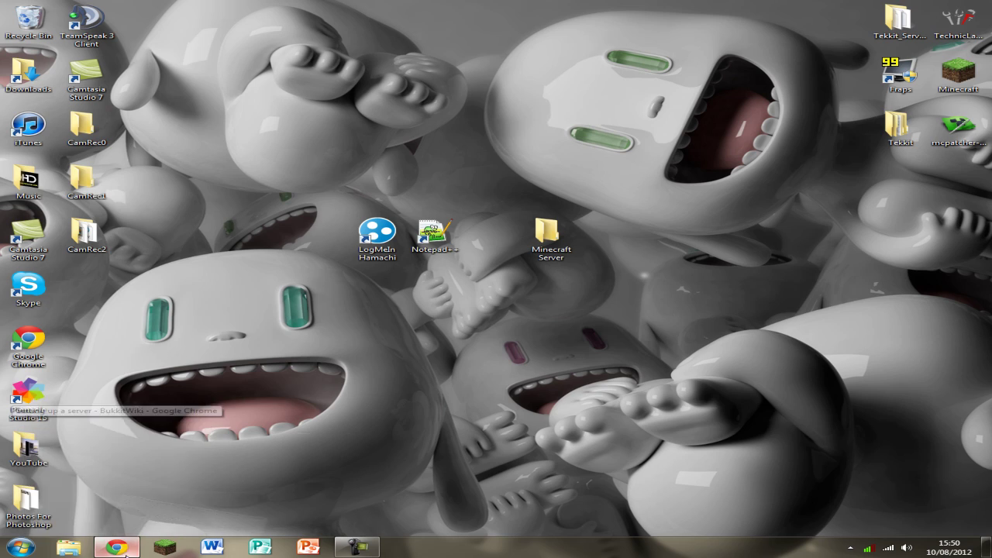
scroll(240, 186, "down", 2)
scroll(202, 256, "up", 2)
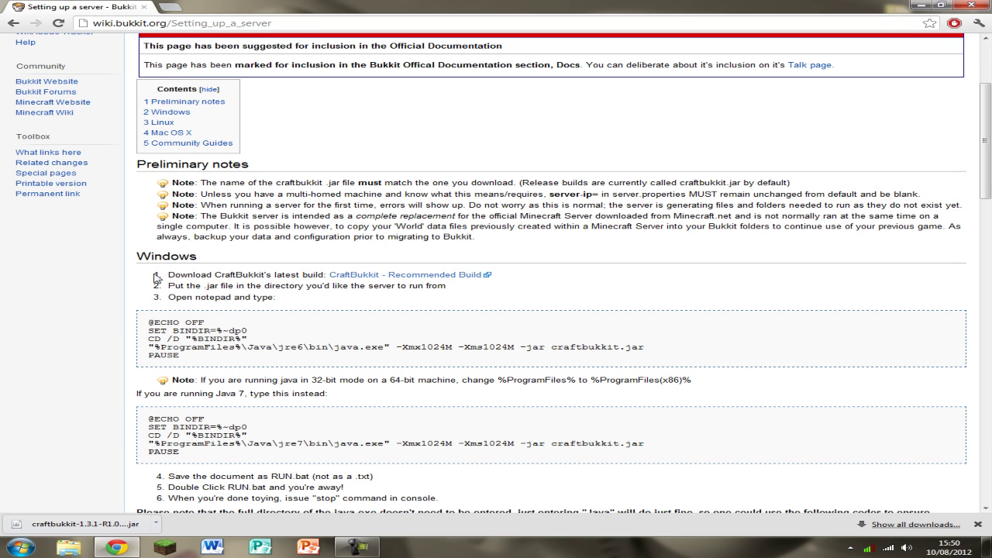
left_click_drag(168, 274, 531, 280)
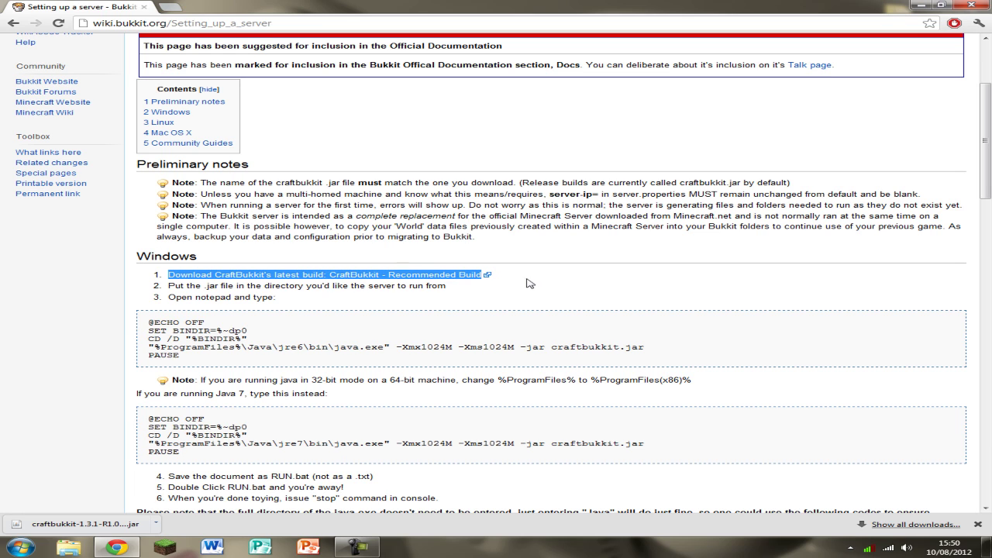
left_click(286, 276)
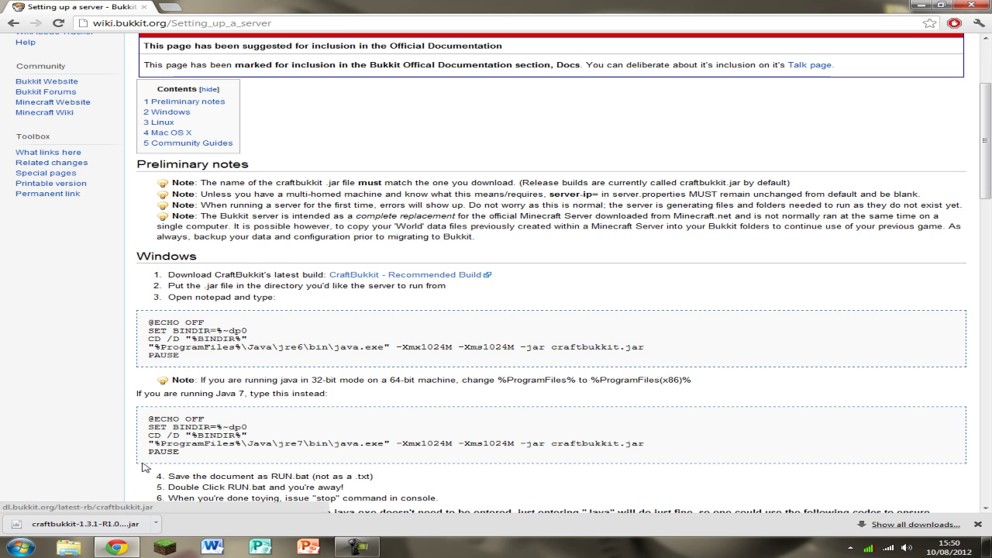
- Show the downloaded craftbukkit-1.3.1-R1.0 (1) jar in its Downloads folder
left_click(114, 525)
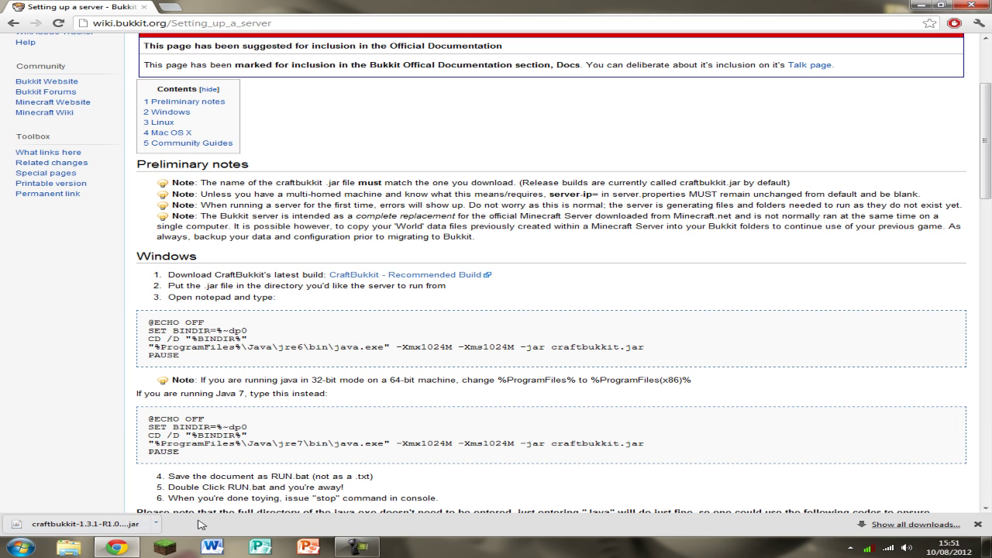
left_click(156, 525)
left_click(195, 490)
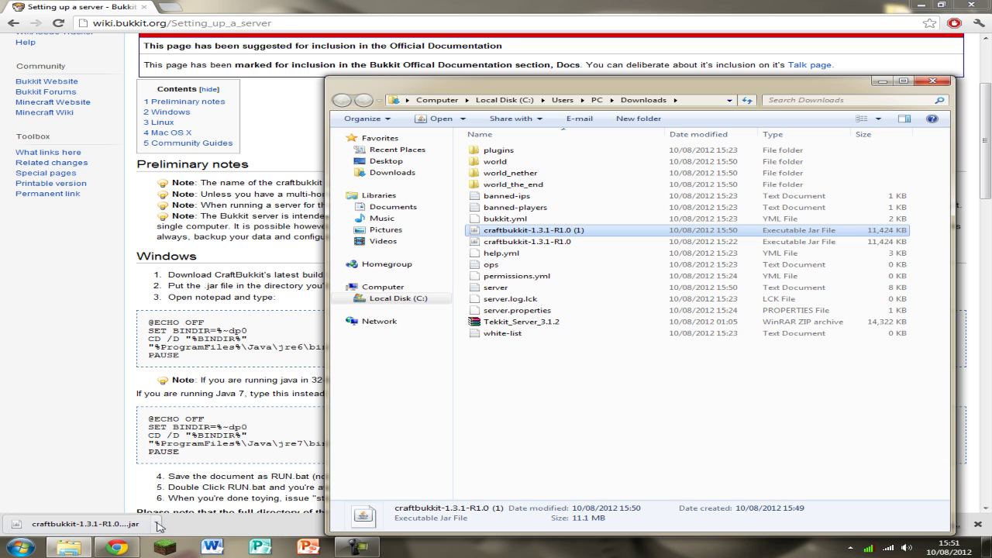
- Move the CraftBukkit jar from Downloads into the Minecraft Server folder and open that folder
left_click(920, 5)
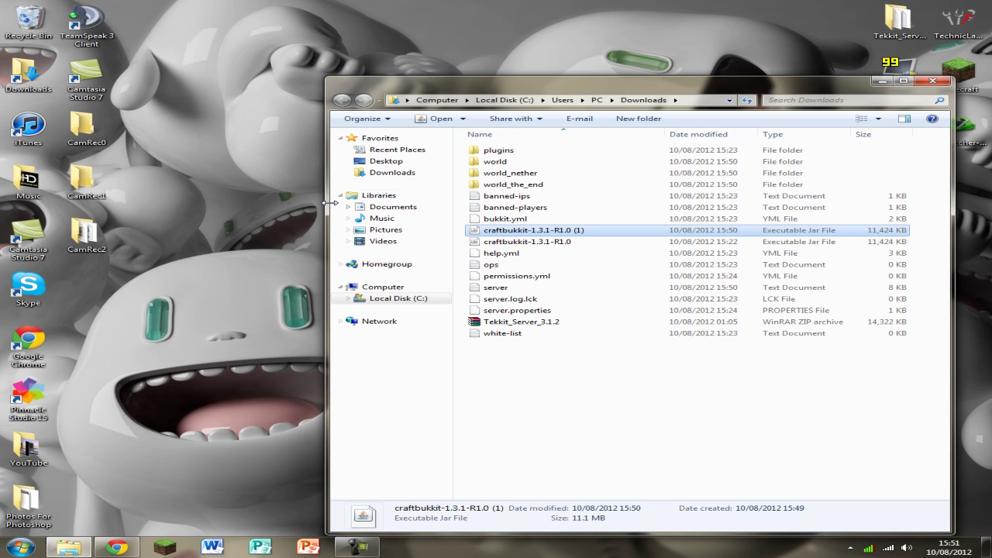
left_click_drag(473, 232, 231, 267)
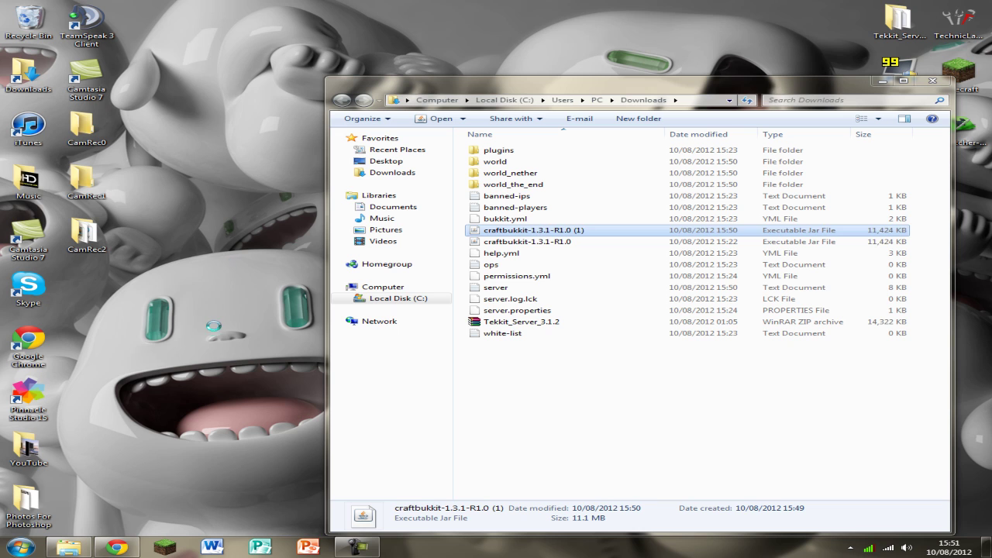
left_click(933, 81)
left_click_drag(261, 237, 547, 234)
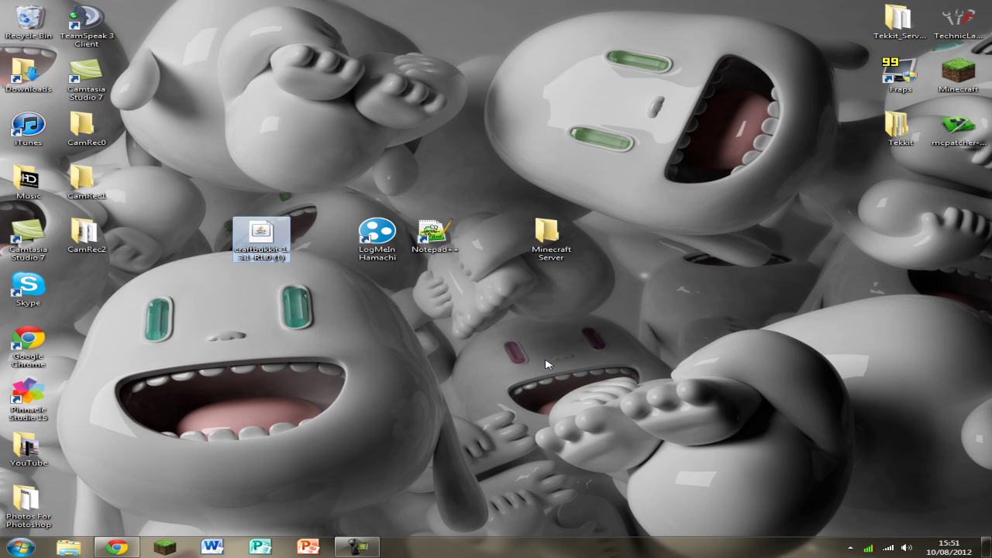
double_click(547, 233)
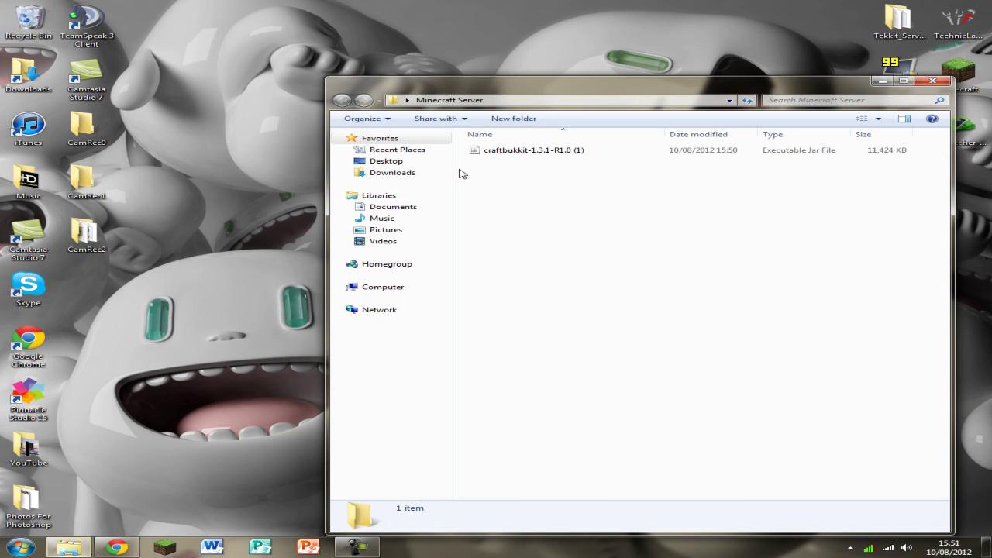
- Rename the jar to 'craftbukkit' by removing its version suffix, then close the folder window
left_click(509, 151)
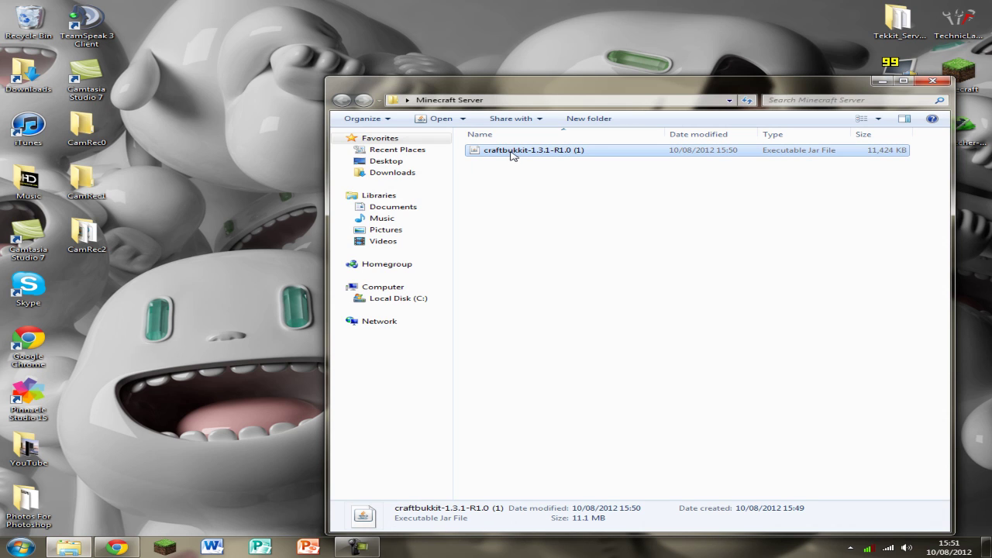
right_click(511, 152)
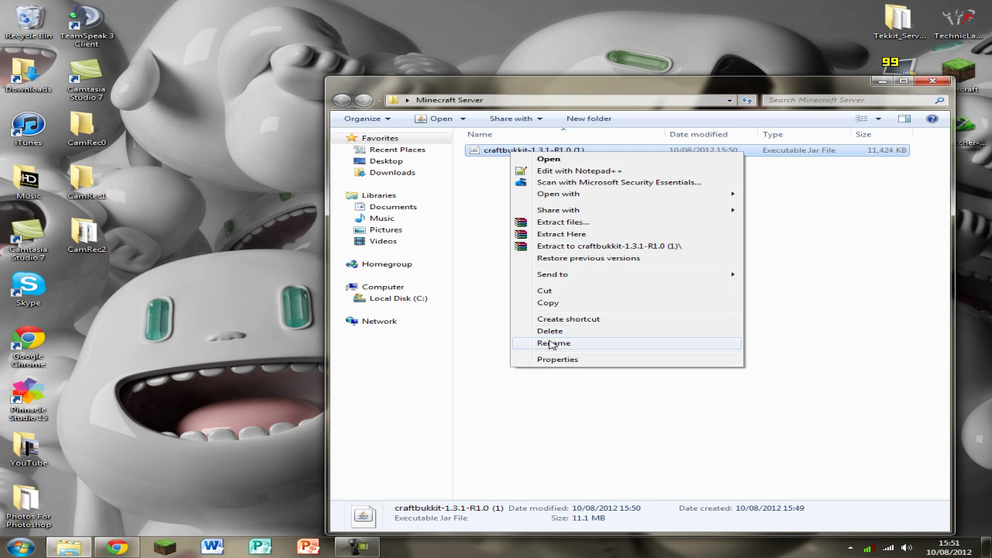
left_click(552, 343)
left_click_drag(593, 150, 536, 152)
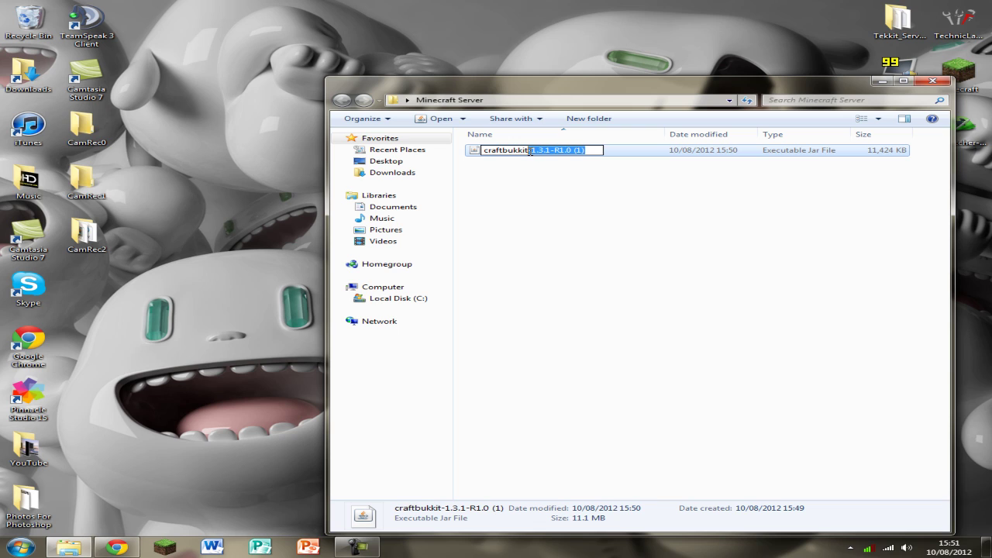
key("BackSpace")
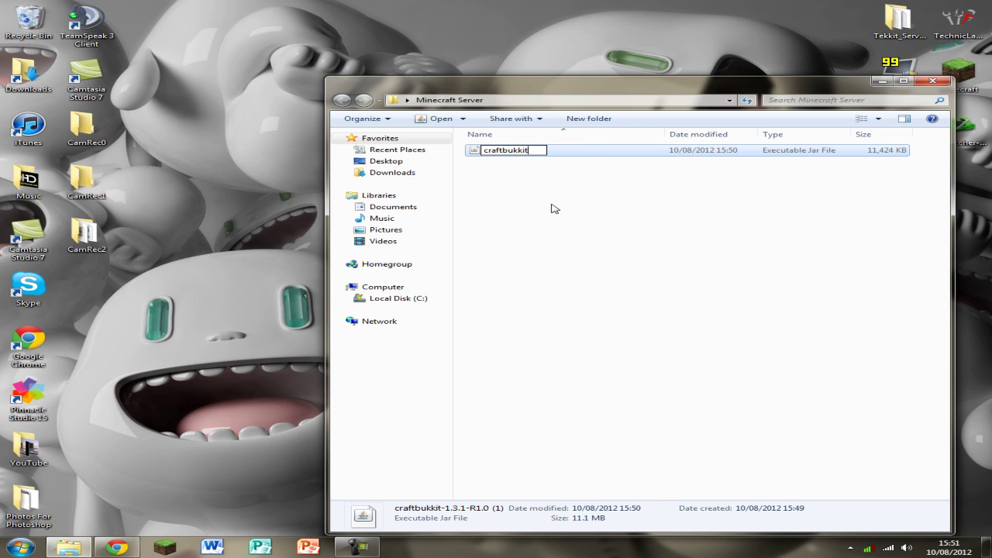
left_click(555, 207)
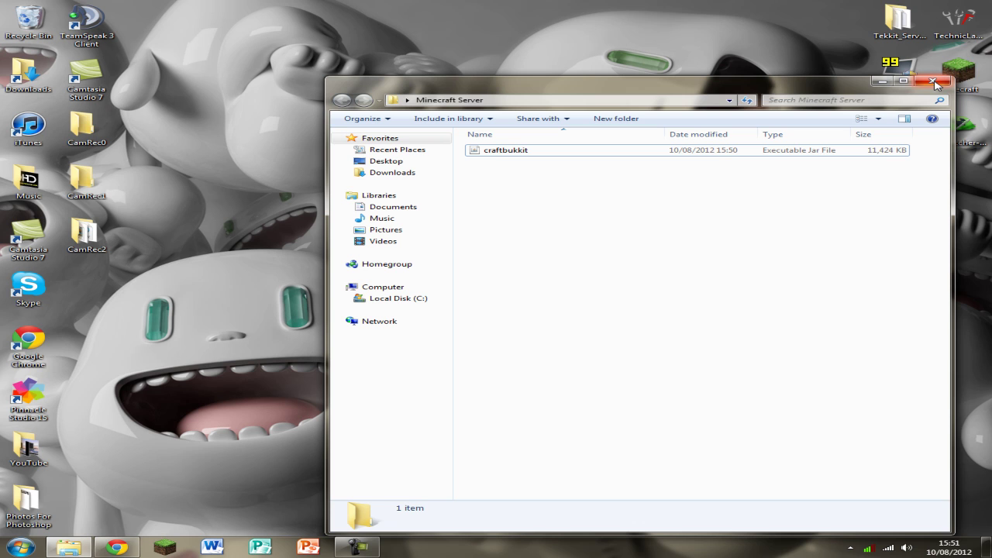
left_click(933, 81)
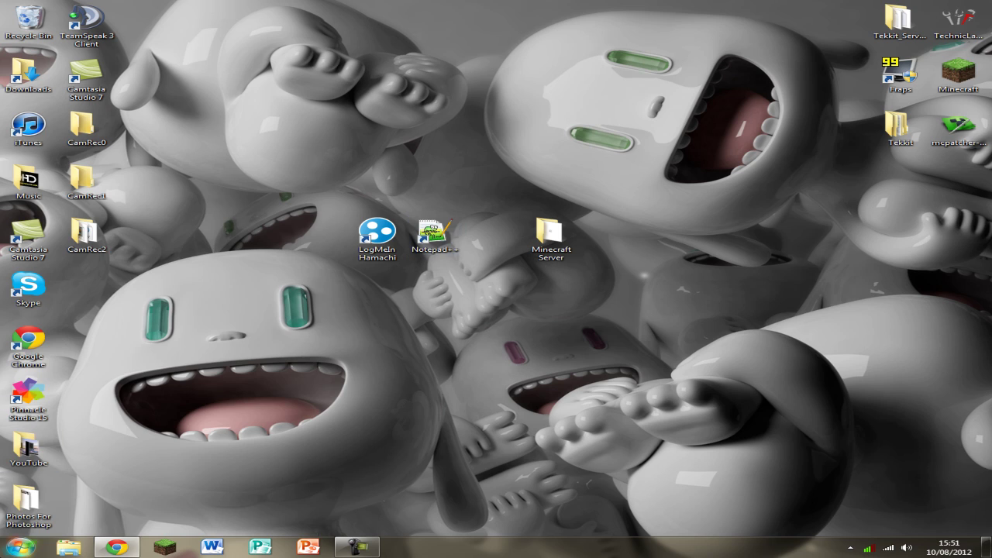
- Launch a blank Notepad document by searching 'note' in the Start menu
left_click(22, 545)
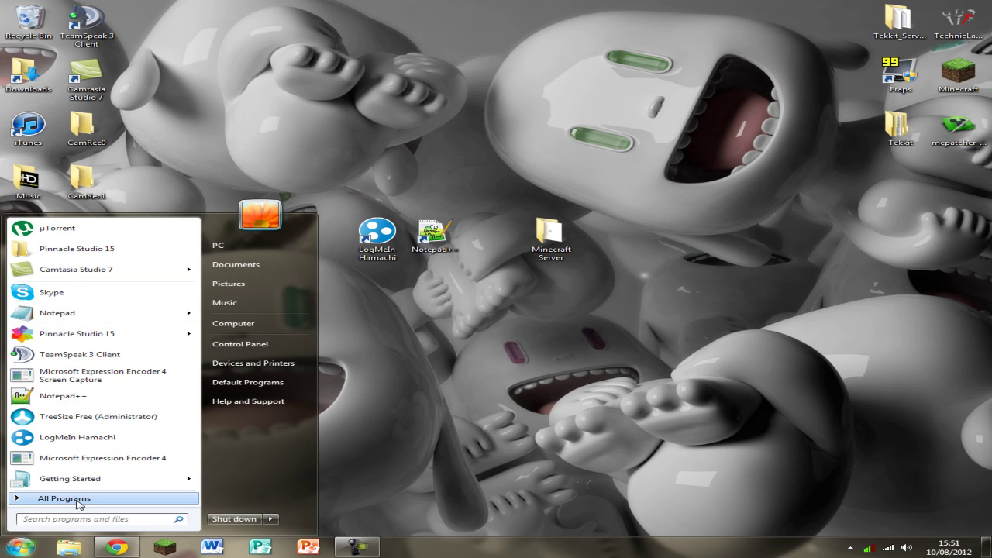
left_click(59, 517)
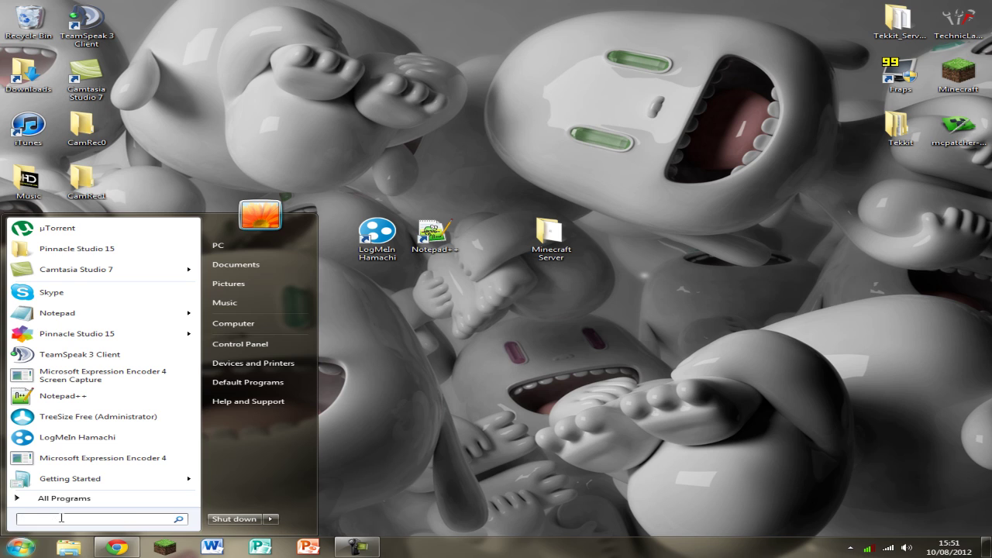
type("note")
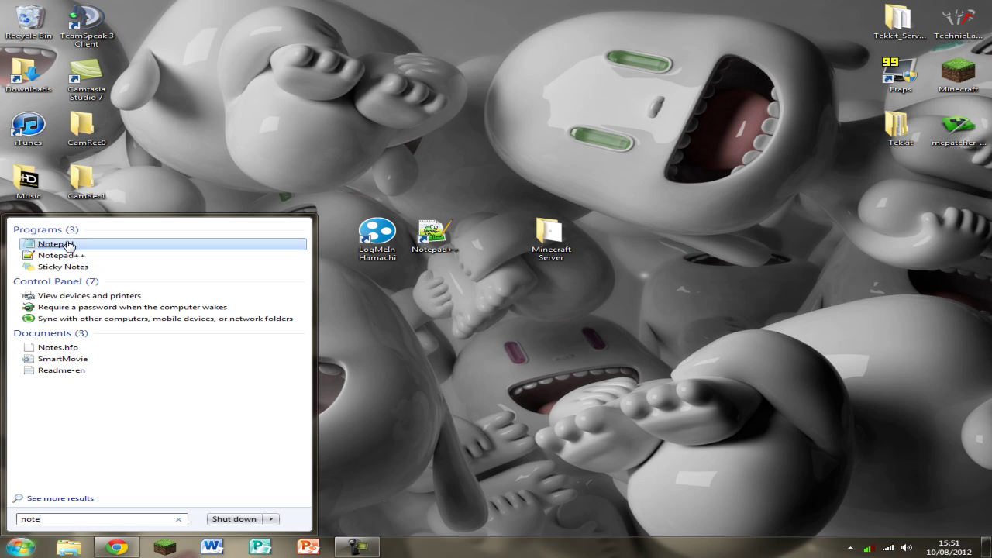
left_click(63, 244)
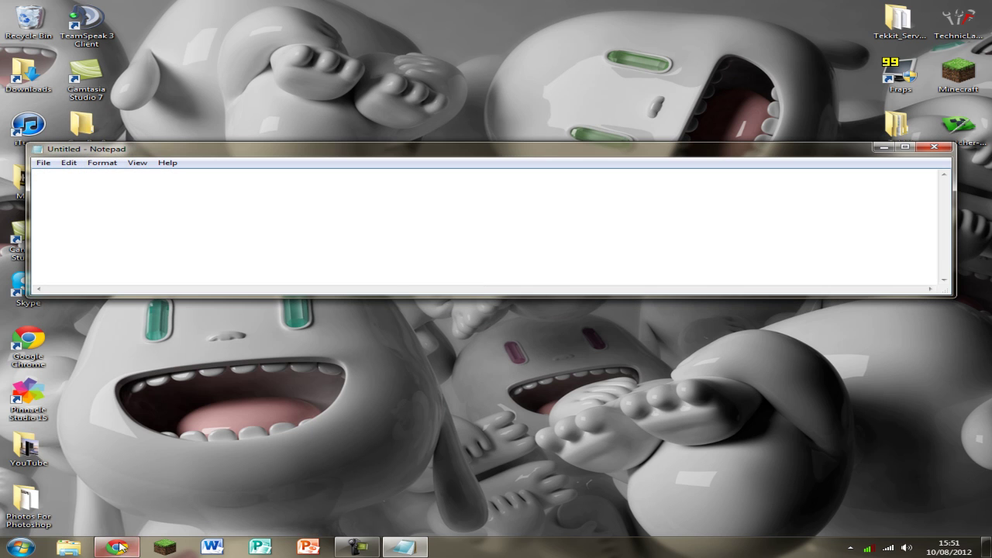
- Copy the wiki's five-line batch launch script and paste it into Notepad
left_click(208, 396)
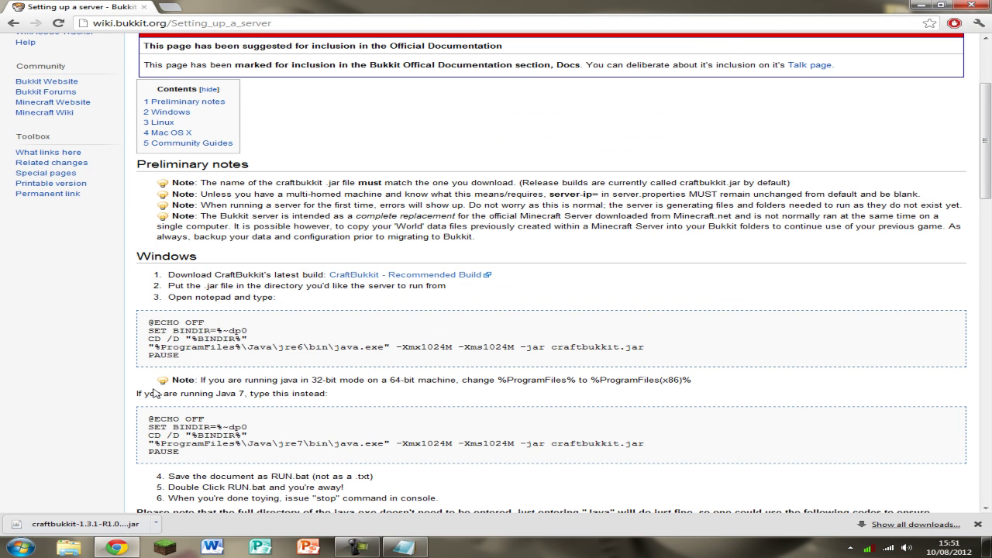
scroll(178, 359, "down", 1)
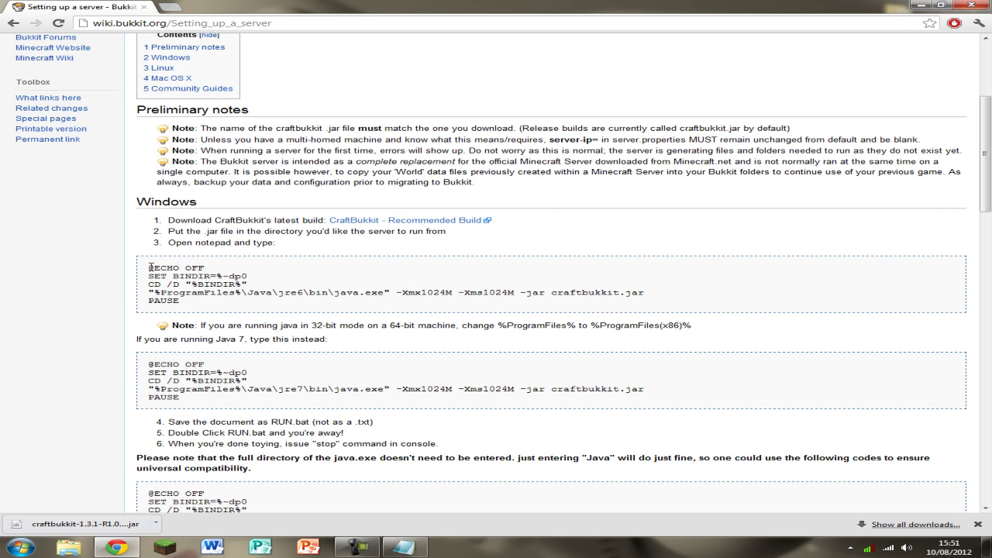
left_click_drag(150, 267, 262, 302)
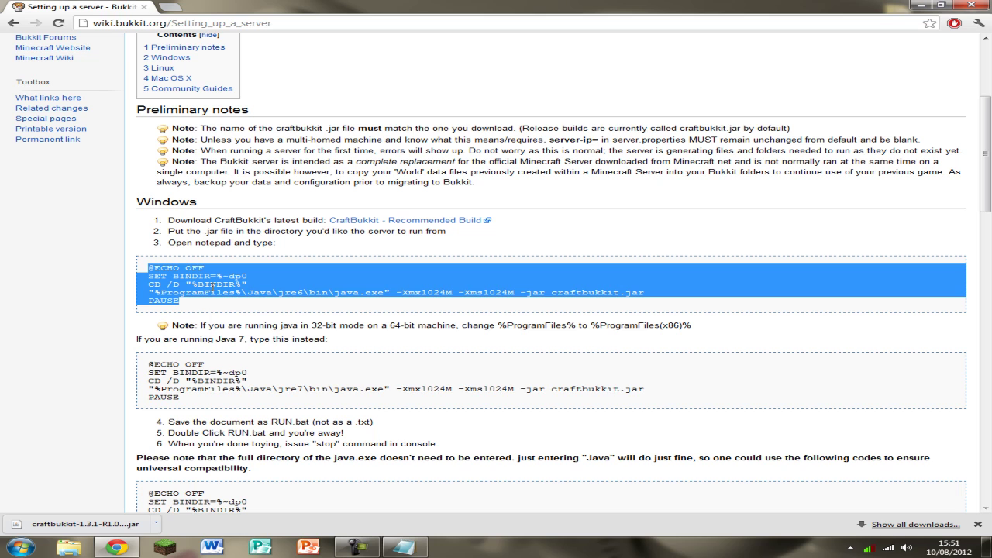
right_click(212, 285)
left_click(248, 300)
left_click(257, 307)
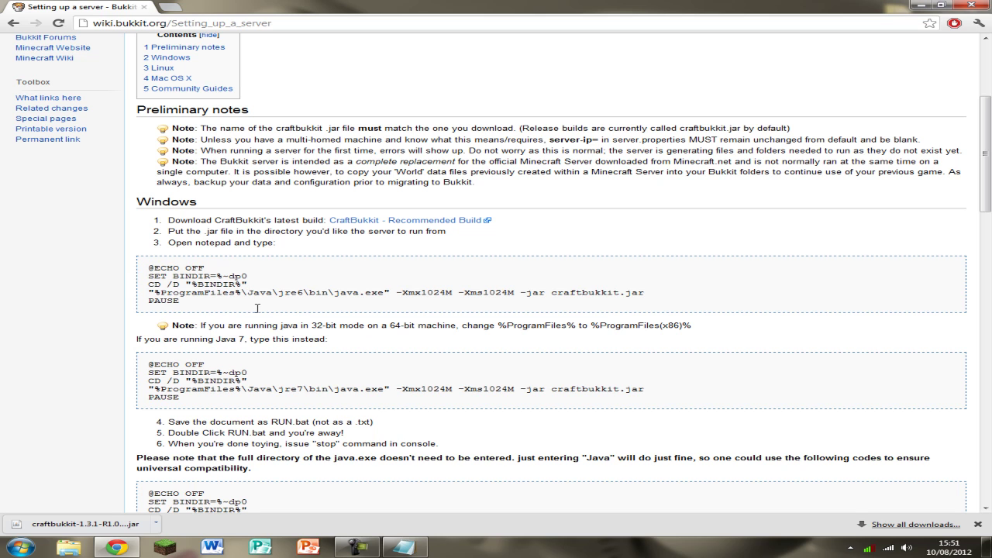
left_click(414, 546)
right_click(313, 234)
left_click(365, 282)
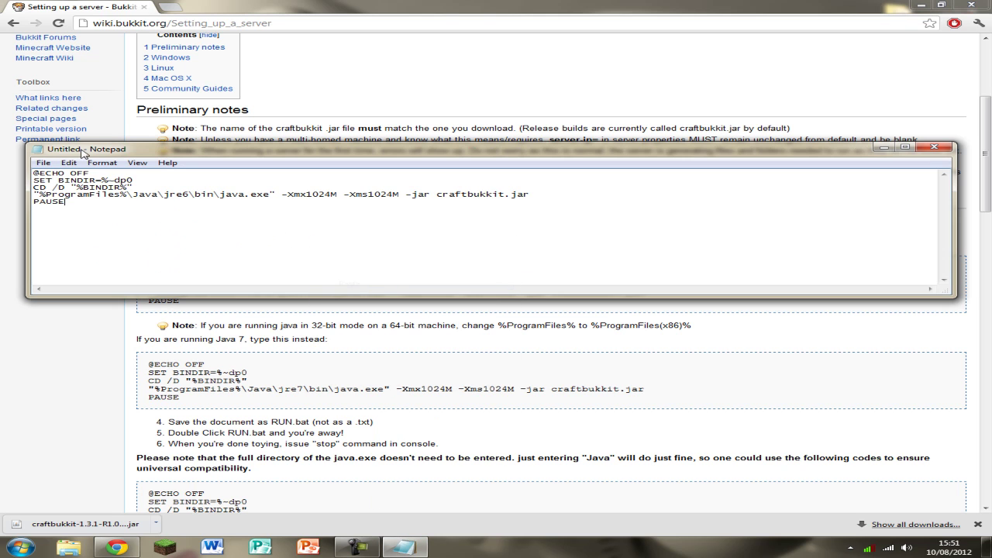
- Start a Save As with the file name RUN.bat and the All Files type
left_click(44, 163)
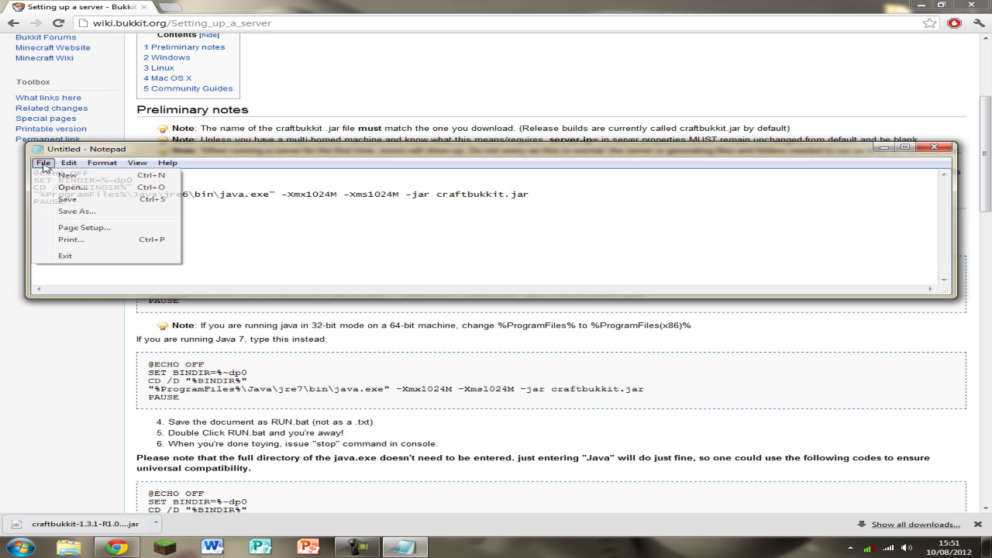
left_click(88, 212)
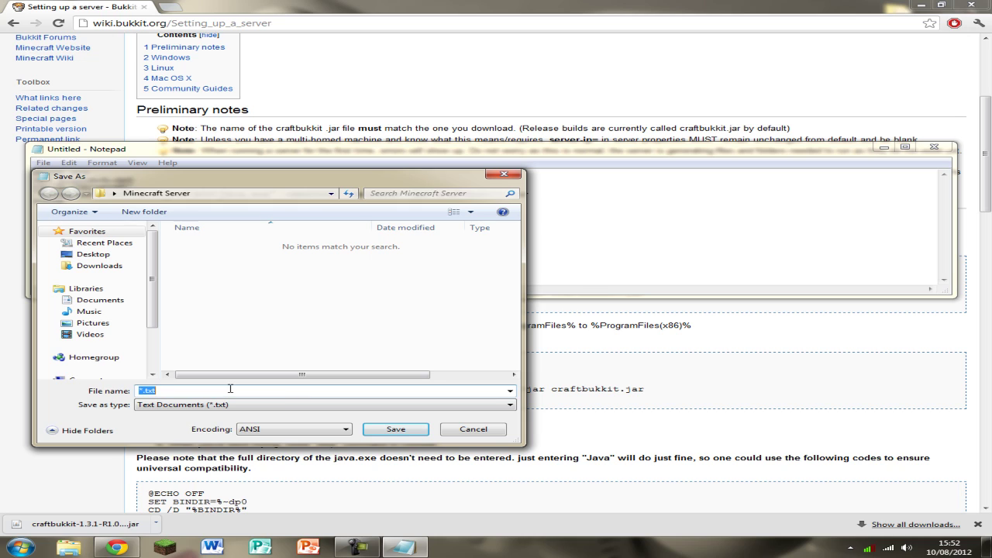
type("RUN.bat")
left_click(217, 406)
left_click(185, 424)
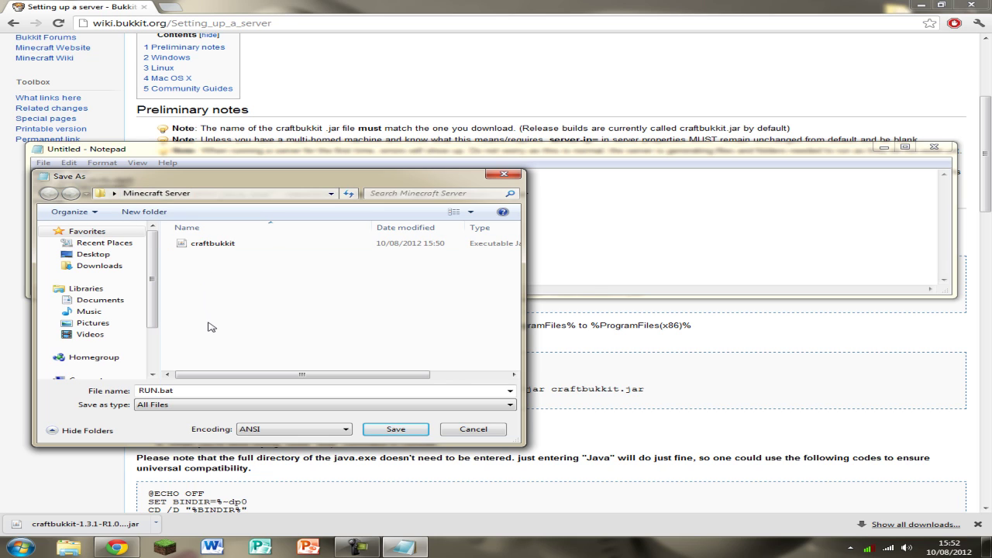
- Save RUN.bat into Desktop > Minecraft Server, then close Notepad
left_click(91, 254)
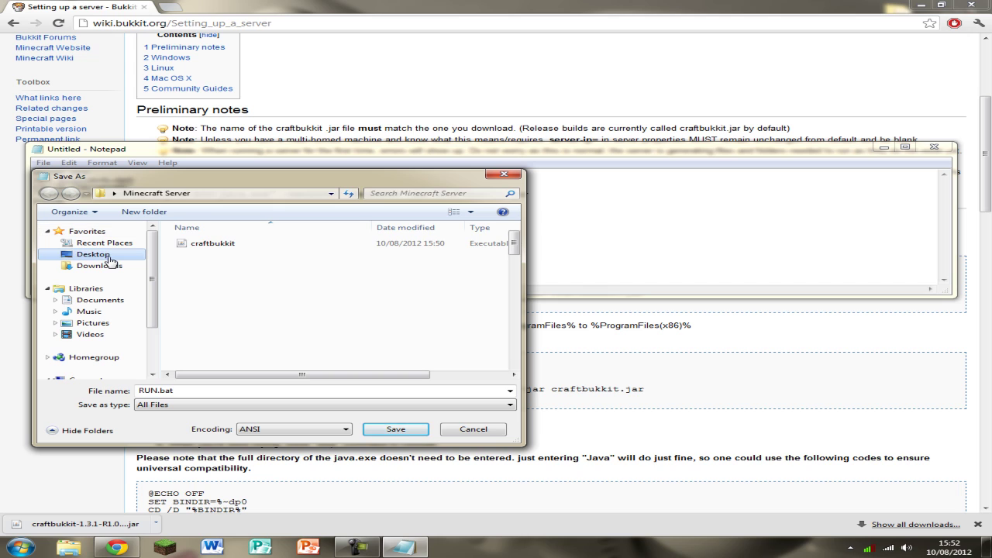
left_click_drag(514, 245, 513, 289)
left_click(252, 318)
double_click(252, 318)
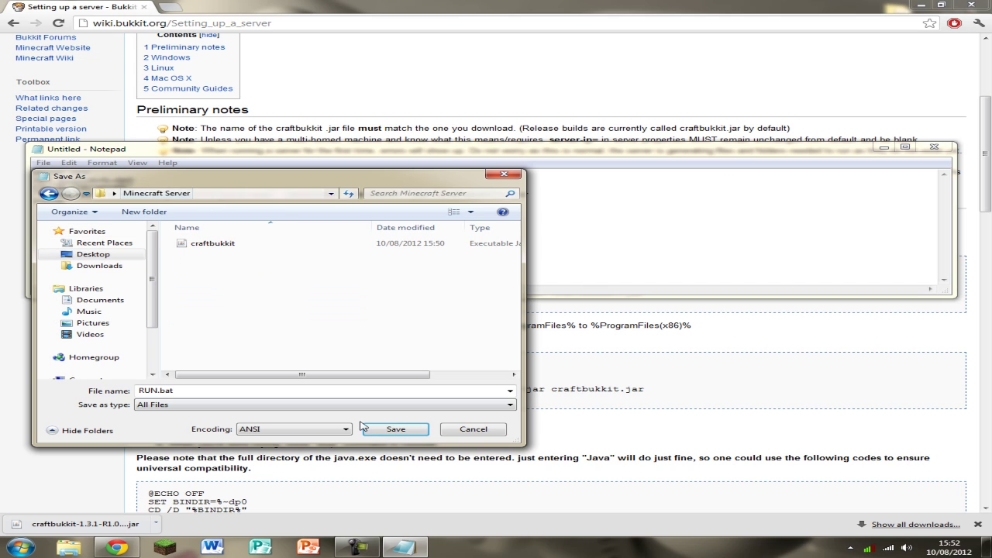
left_click(383, 430)
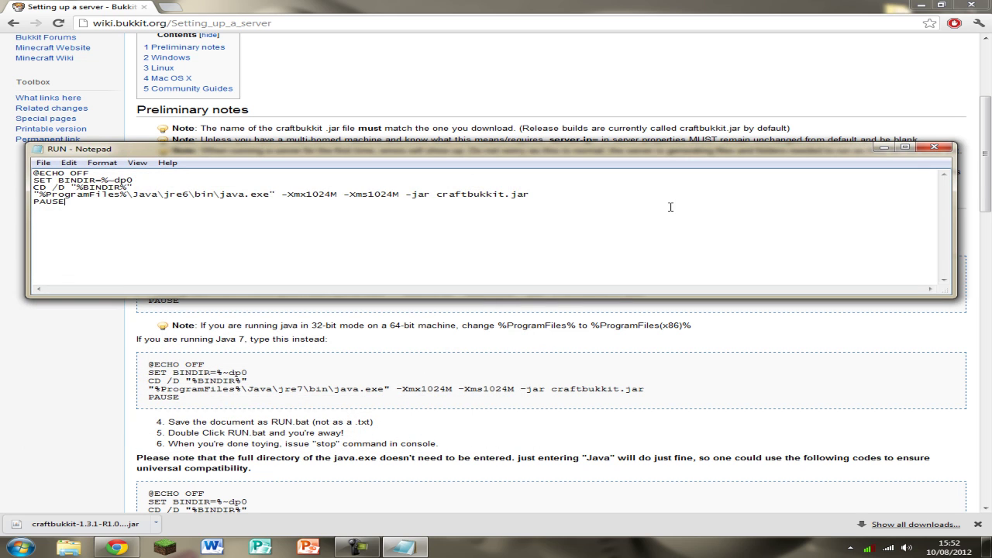
left_click(935, 147)
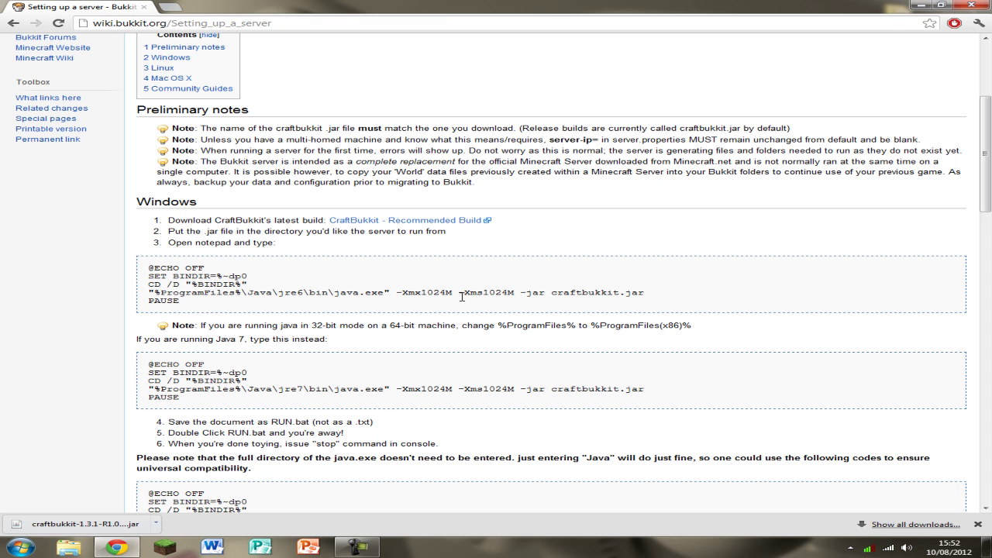
- Confirm in Computer's system properties that Windows 7 Professional is 64-bit, then close the System window
left_click(921, 5)
key("super")
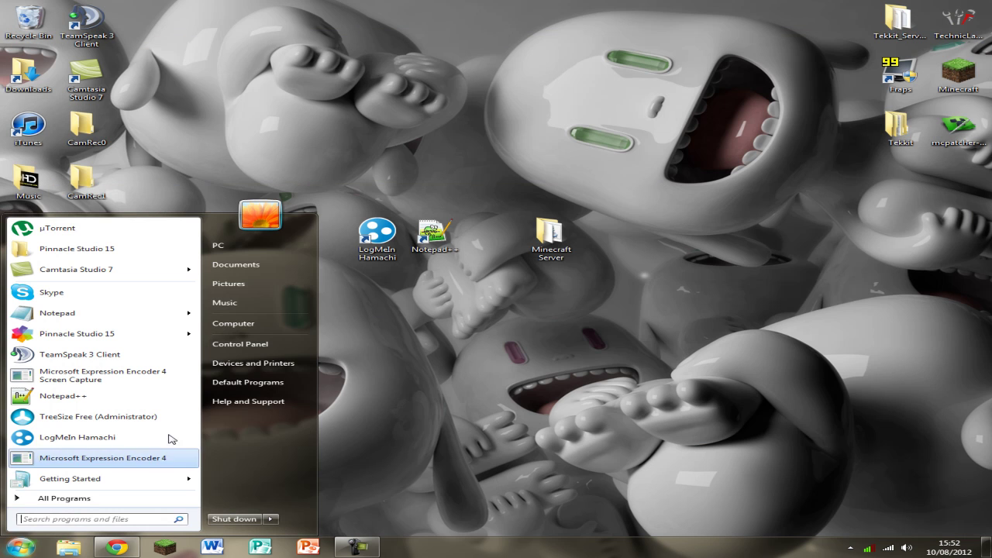
right_click(250, 326)
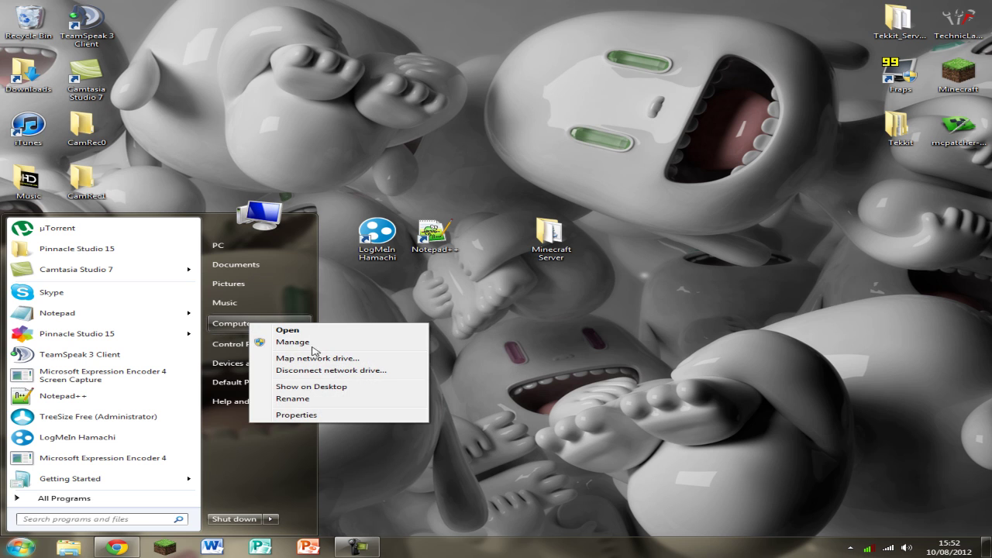
left_click(289, 417)
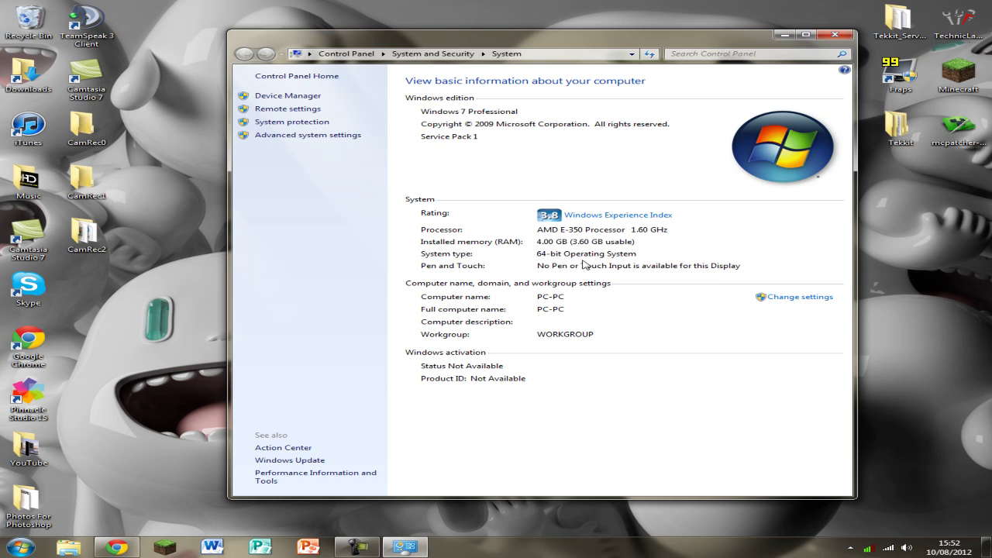
left_click(835, 35)
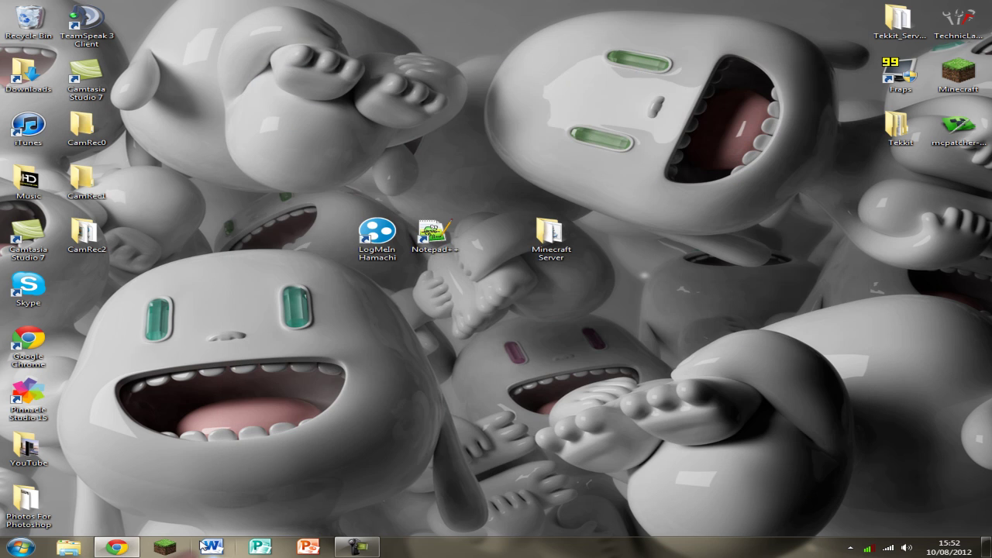
- Copy the %ProgramFiles(x86)% path from the Bukkit wiki's 64-bit note and minimize Chrome
left_click(115, 549)
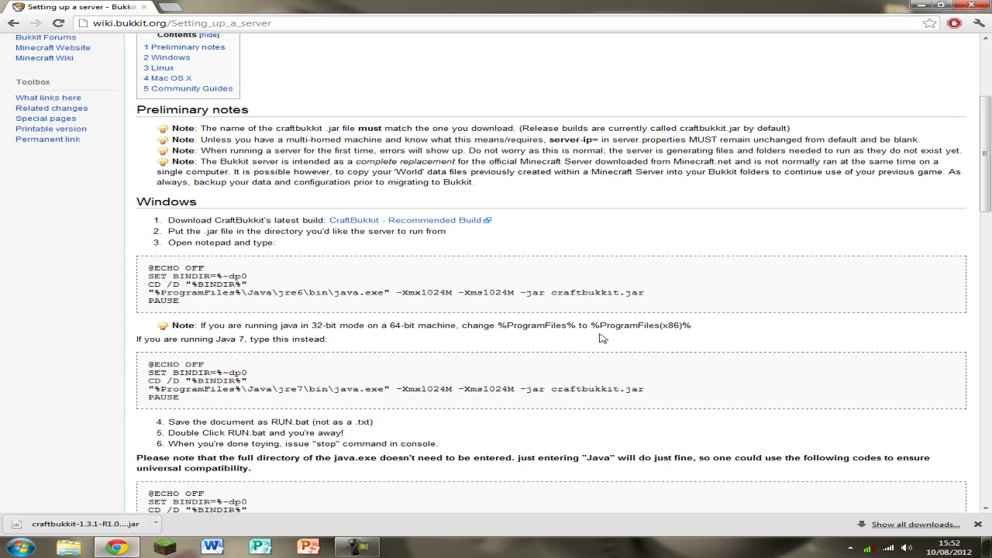
left_click_drag(593, 326, 693, 326)
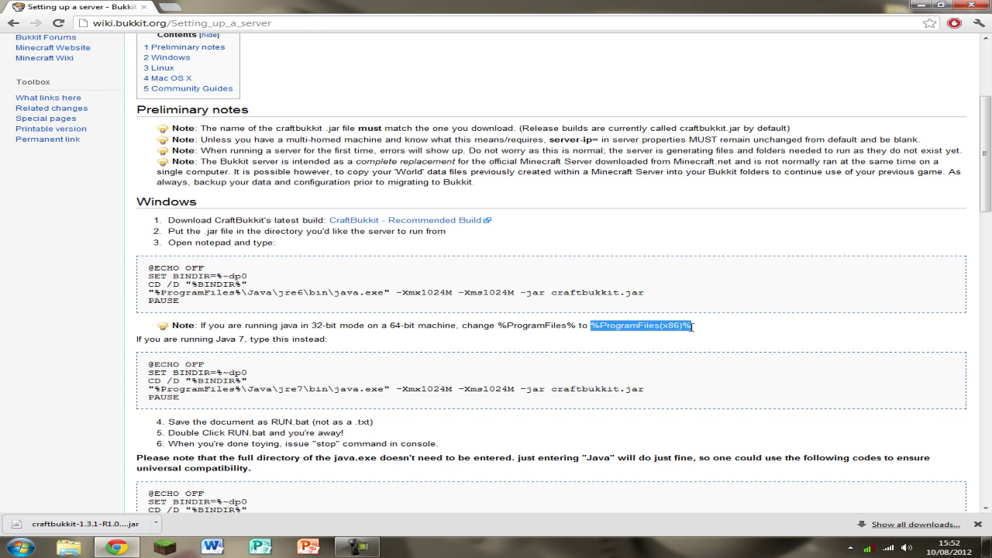
right_click(692, 327)
left_click(705, 335)
left_click(652, 327)
left_click(940, 8)
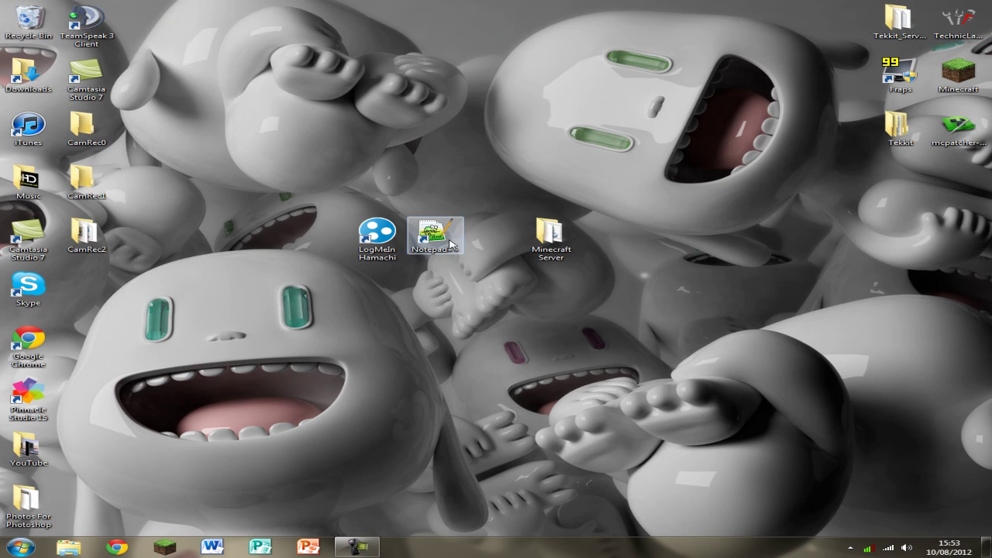
- Open the Minecraft Server folder and open RUN.bat for editing in Notepad++
left_click(560, 248)
double_click(560, 248)
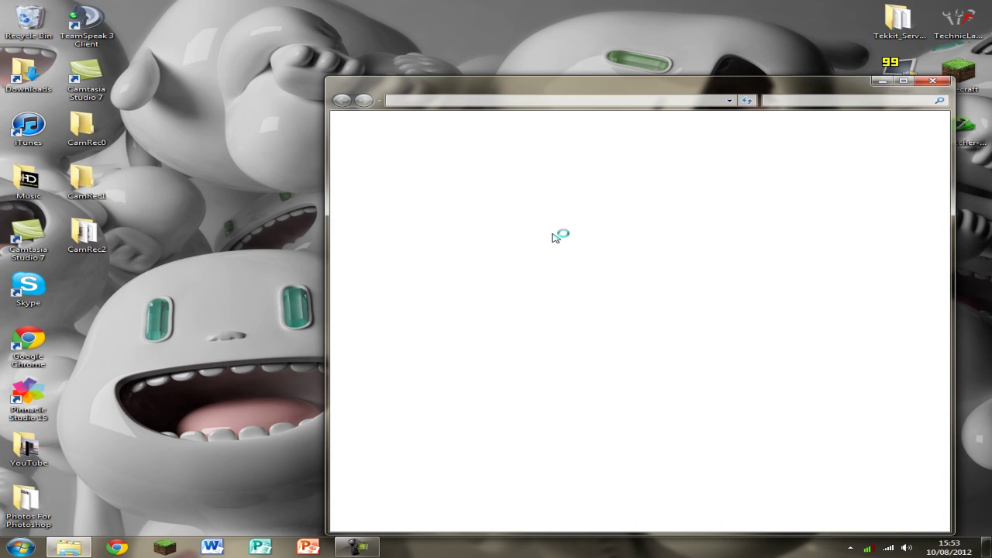
left_click(496, 165)
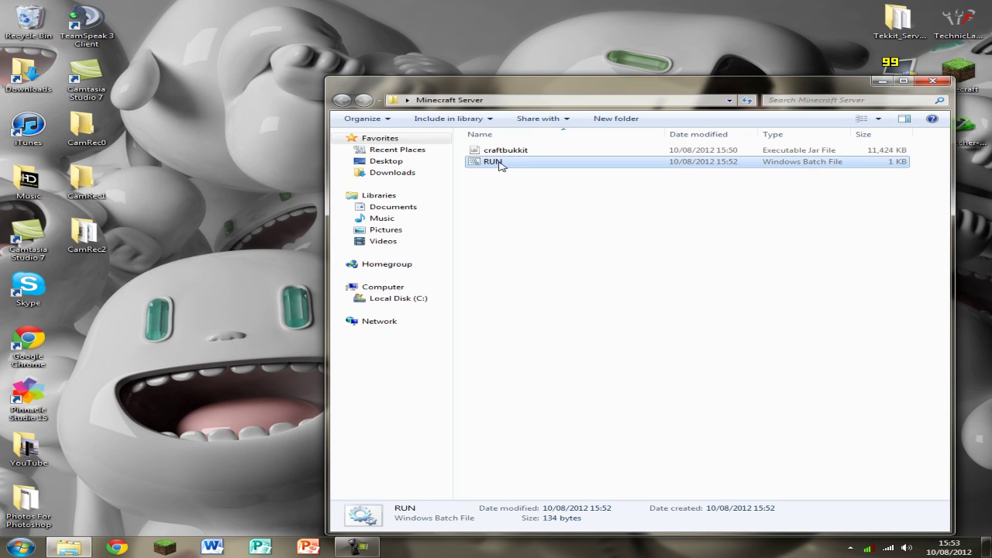
right_click(499, 163)
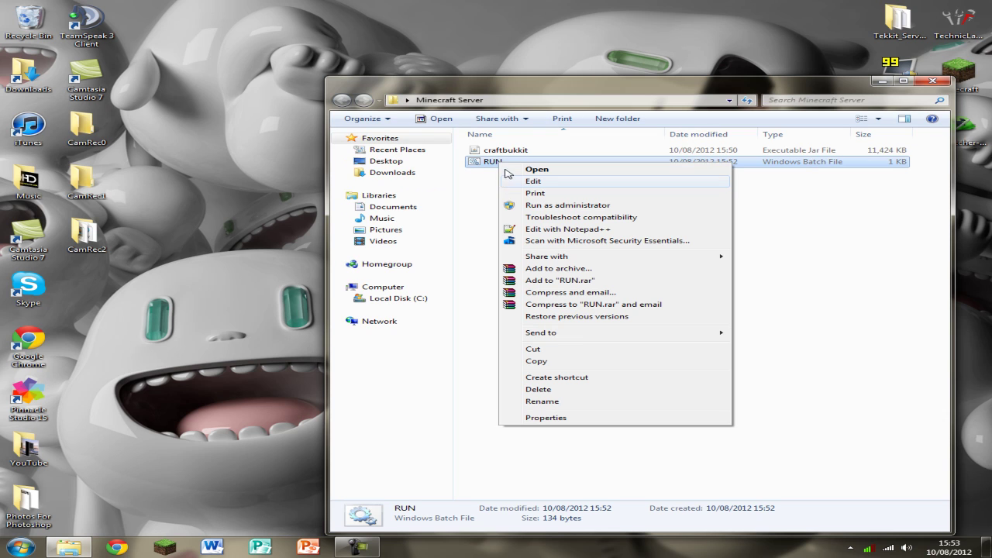
left_click(552, 230)
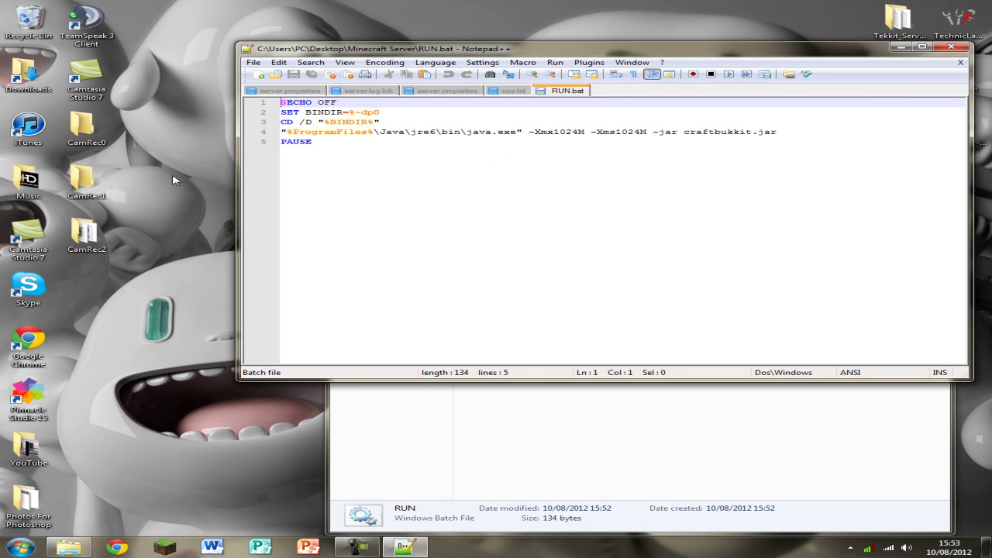
- Replace %ProgramFiles% with %ProgramFiles(x86)% in line 4's java path, save, and close Notepad++
left_click(287, 132)
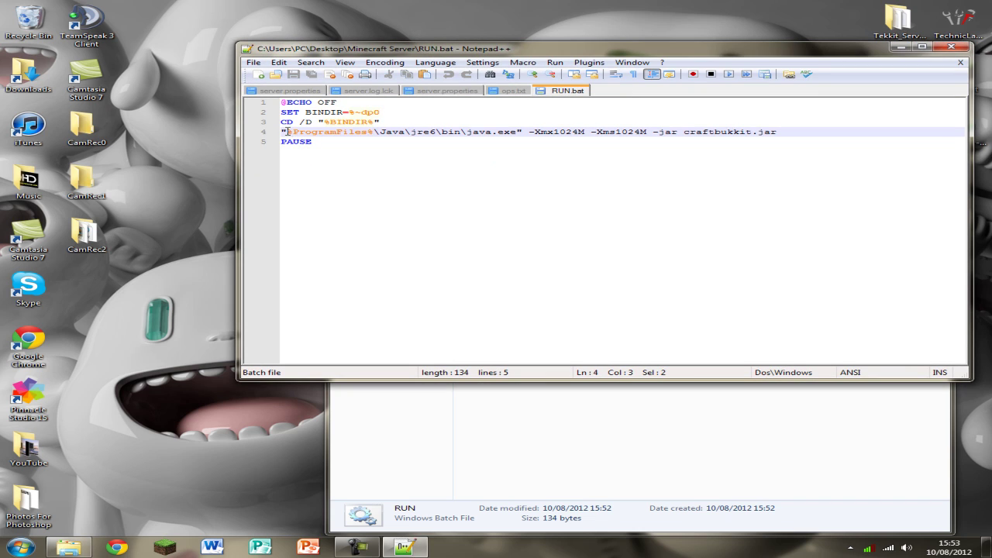
left_click_drag(287, 131, 376, 133)
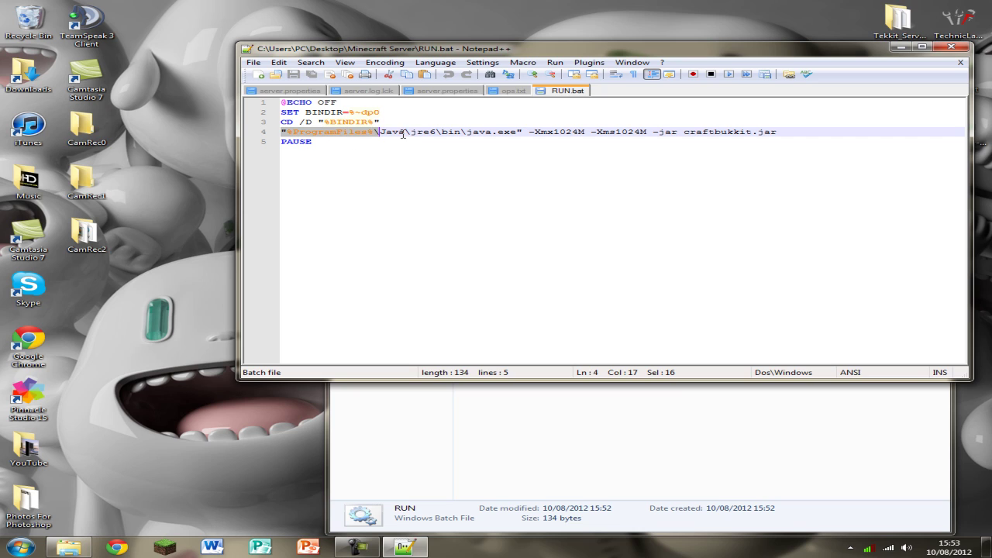
left_click_drag(374, 134, 286, 133)
key("ctrl+v")
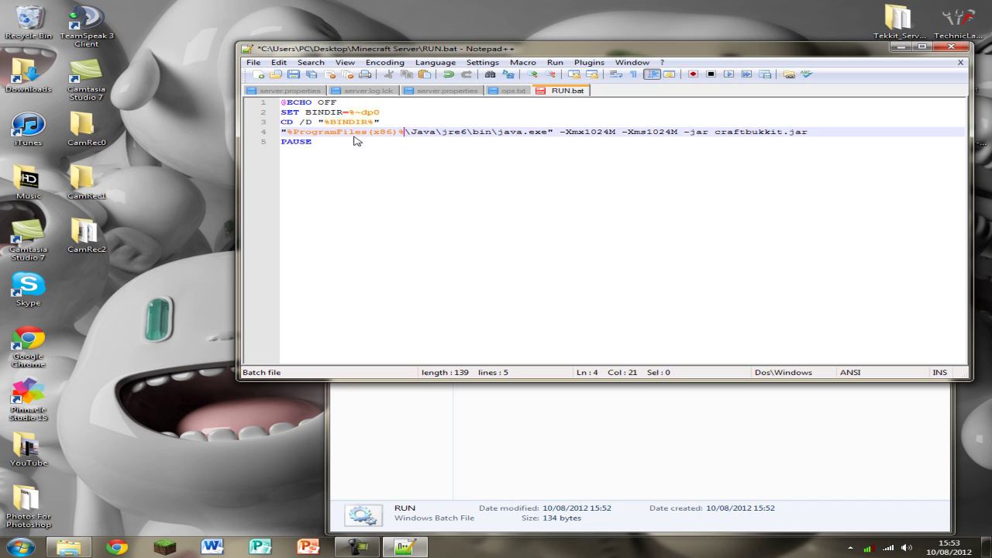
left_click(293, 74)
left_click(960, 62)
key("alt+F4")
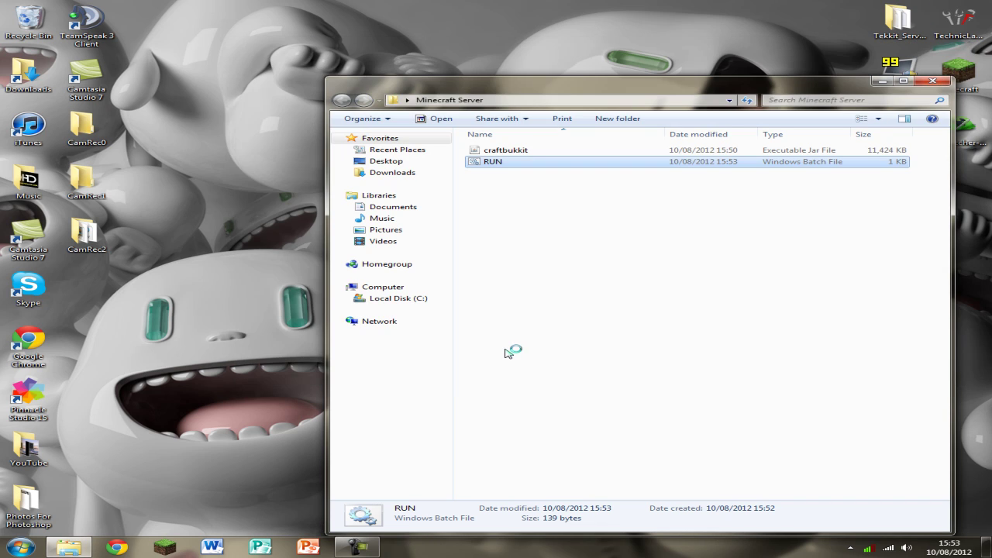
- Run RUN.bat to launch CraftBukkit 1.3.1, close the console, and inspect banned-players and server.properties
left_click(549, 298)
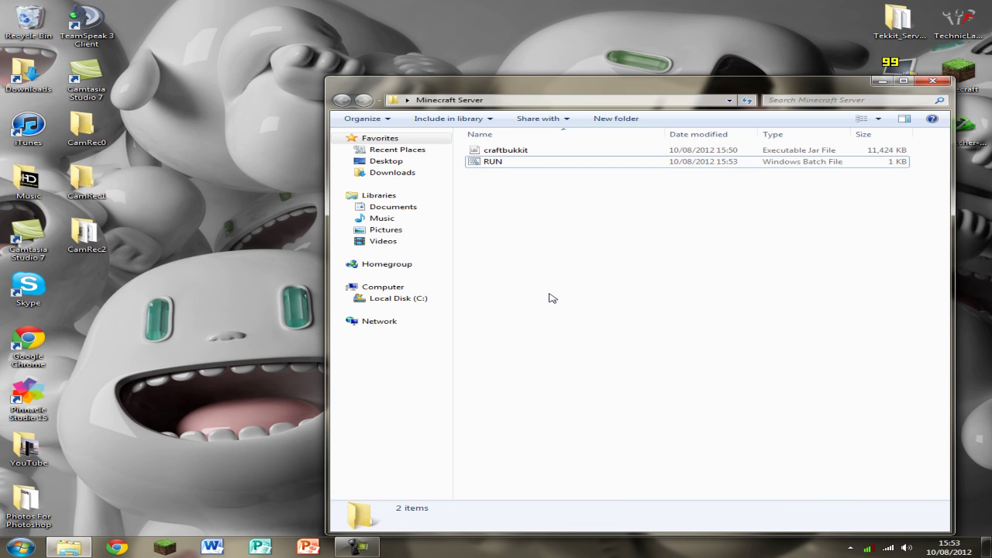
double_click(516, 164)
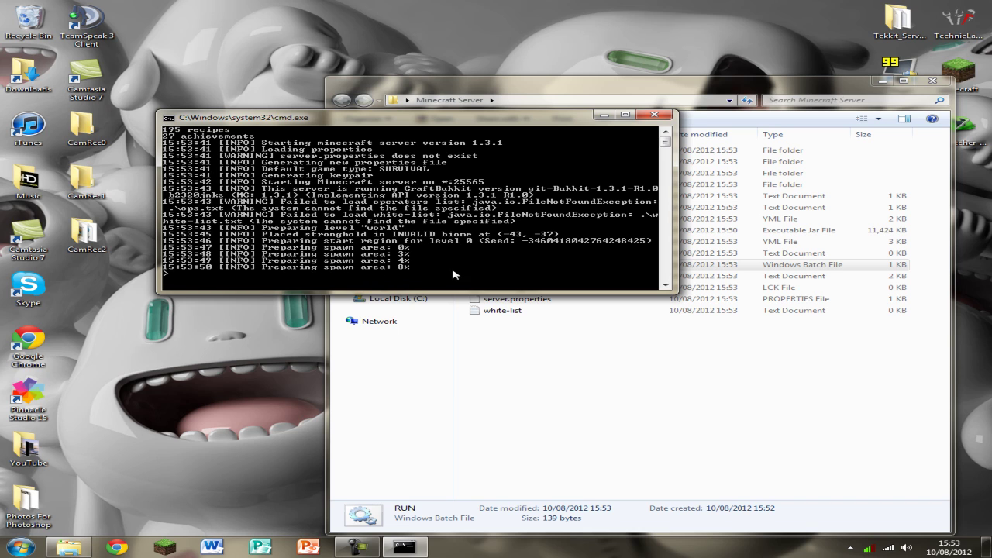
left_click(655, 116)
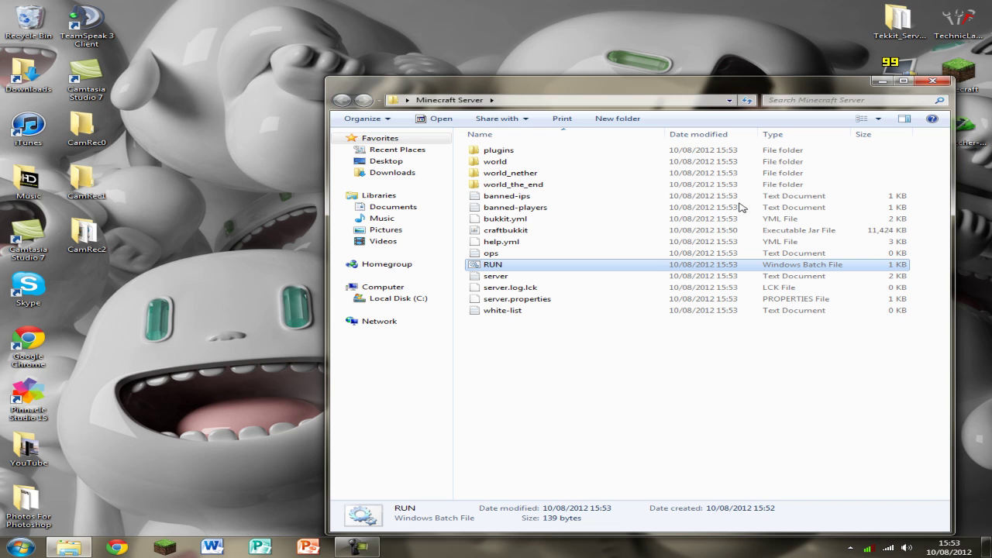
left_click(516, 207)
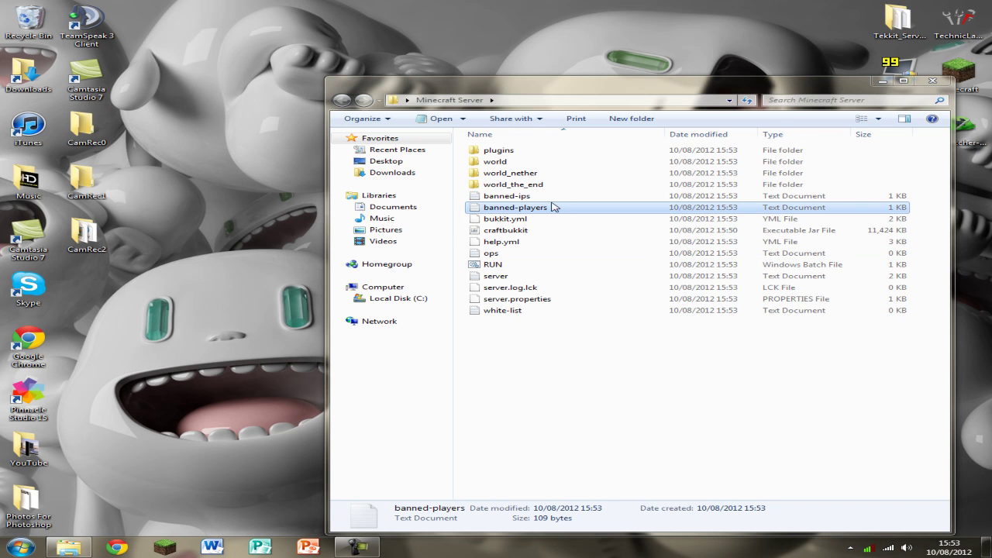
left_click(538, 300)
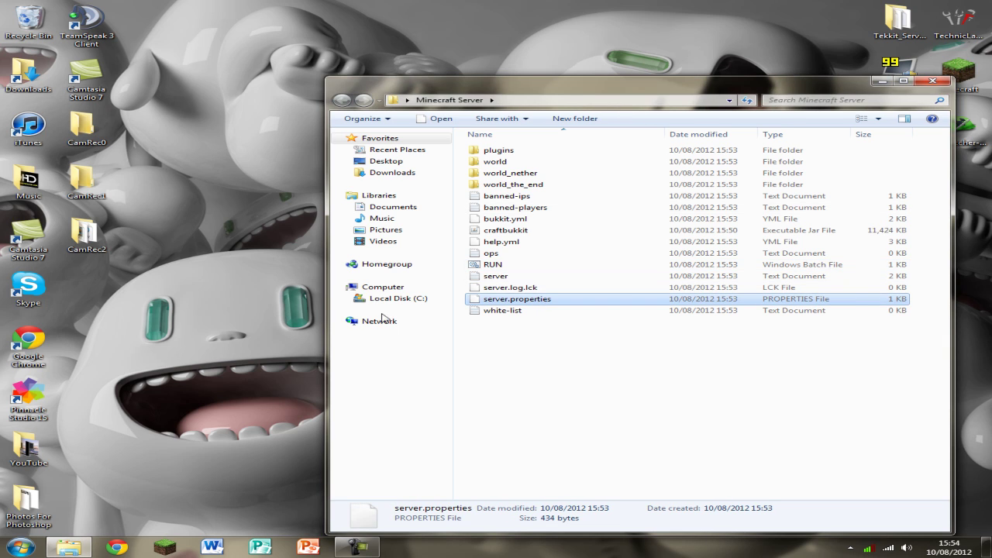
- Launch LogMeIn Hamachi, position its window beside the folder, and right-click server.properties
left_click(19, 548)
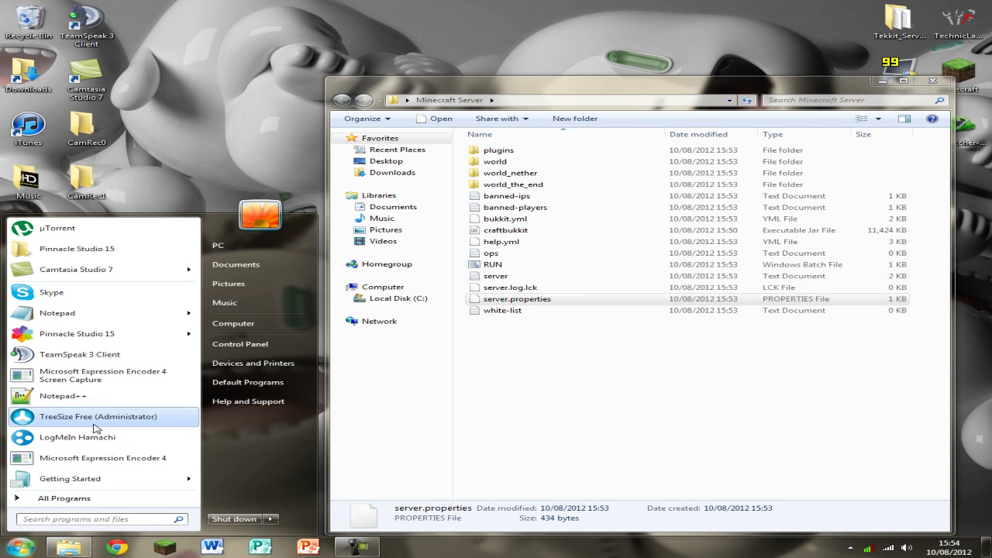
left_click(87, 438)
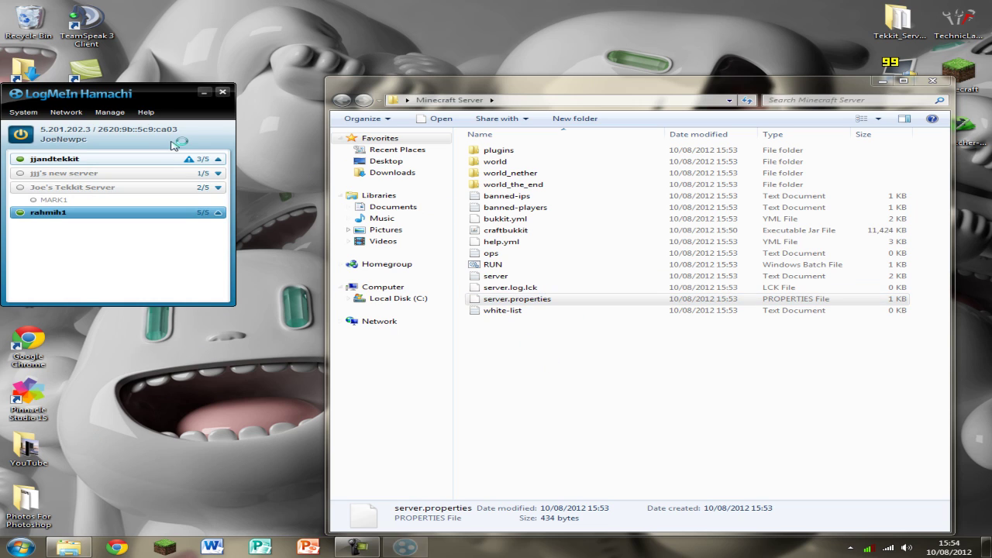
left_click_drag(130, 99, 165, 111)
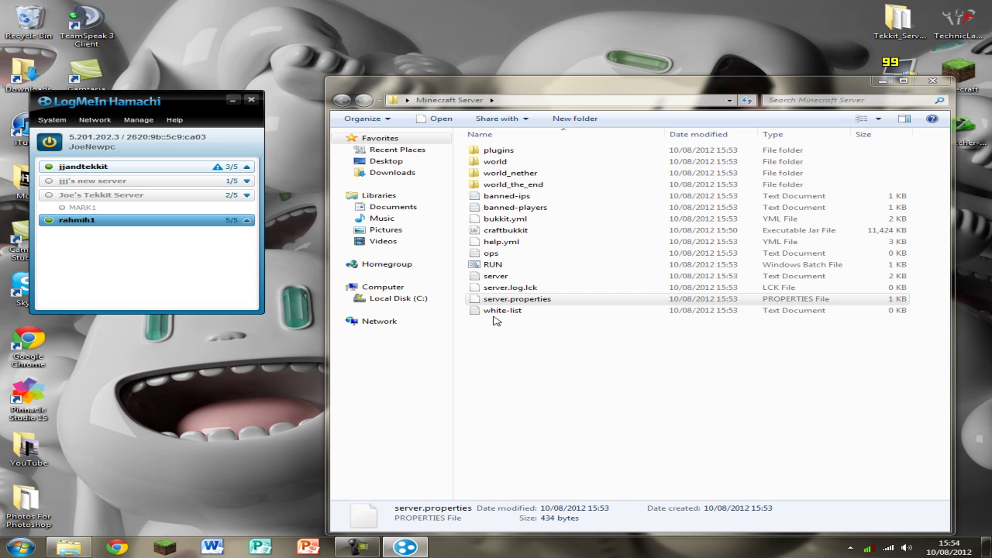
left_click(526, 302)
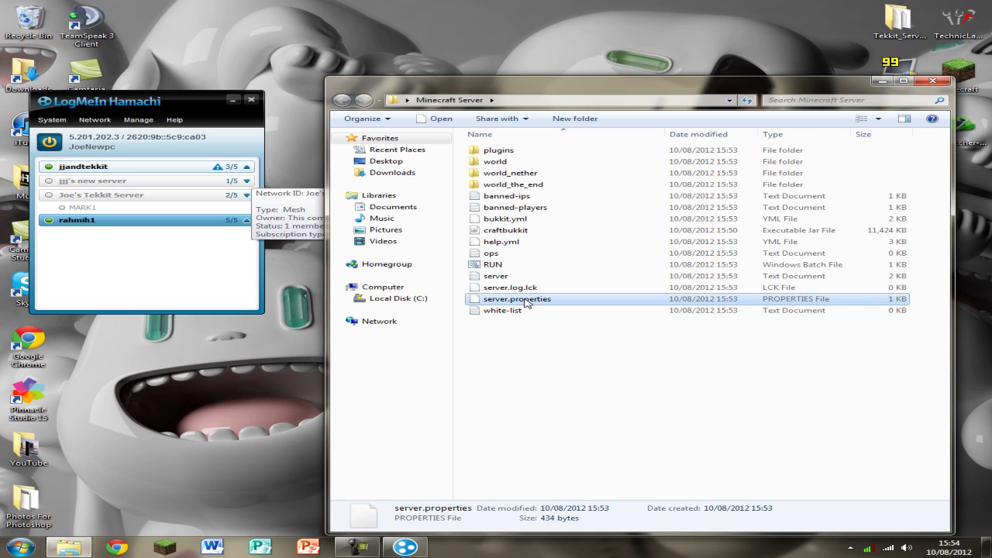
right_click(526, 303)
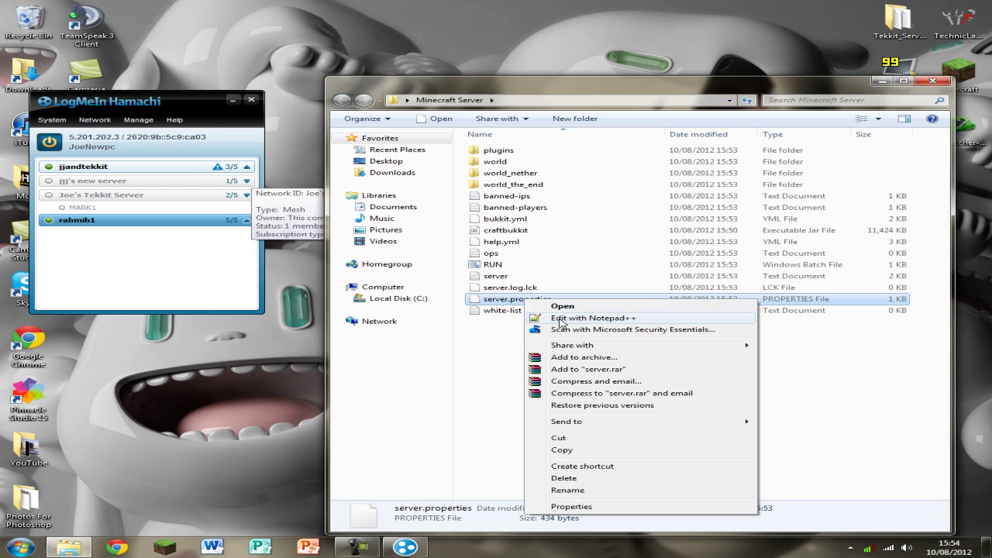
- Set server-ip=5.201.202.3 in server.properties with Notepad++, then save and close the file
left_click(561, 318)
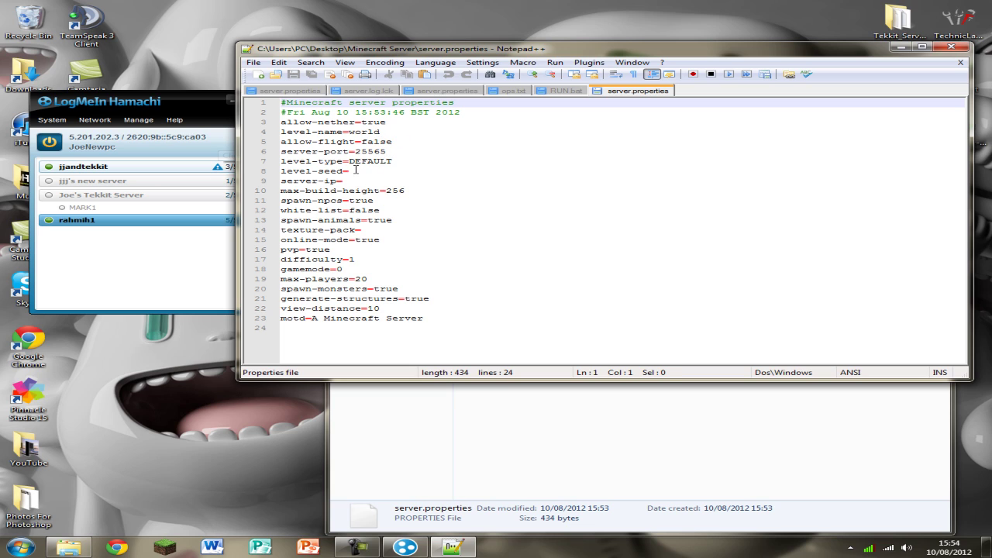
left_click(356, 171)
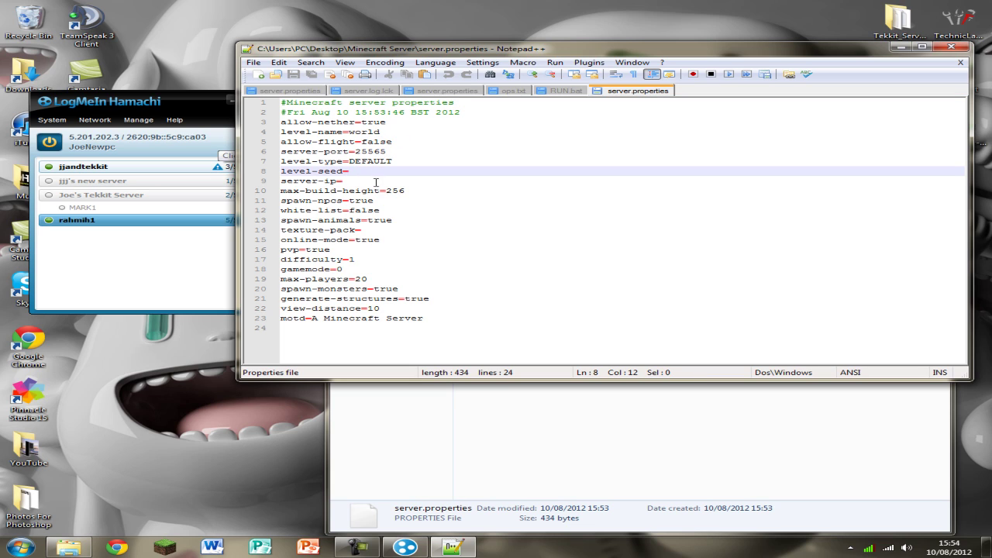
left_click(376, 182)
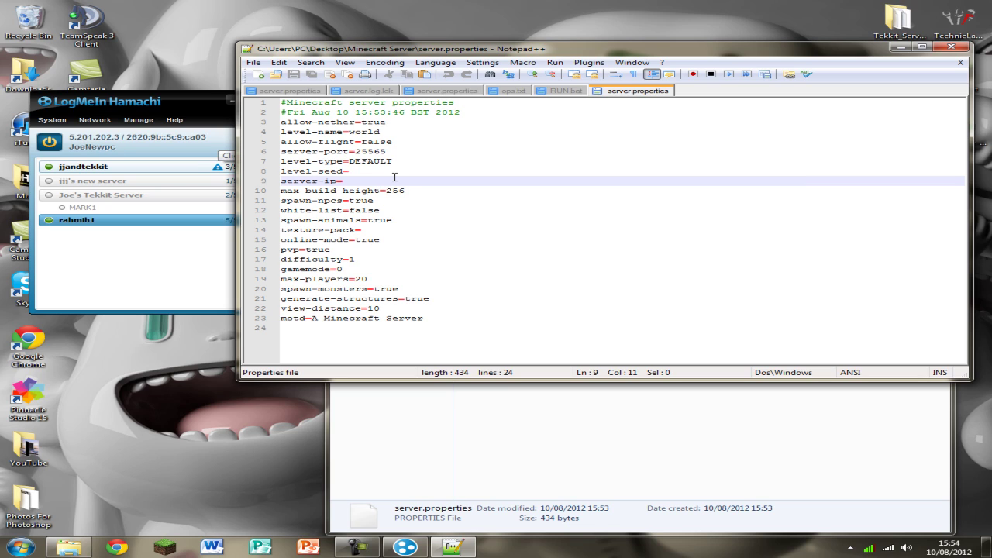
type("5.201.202.")
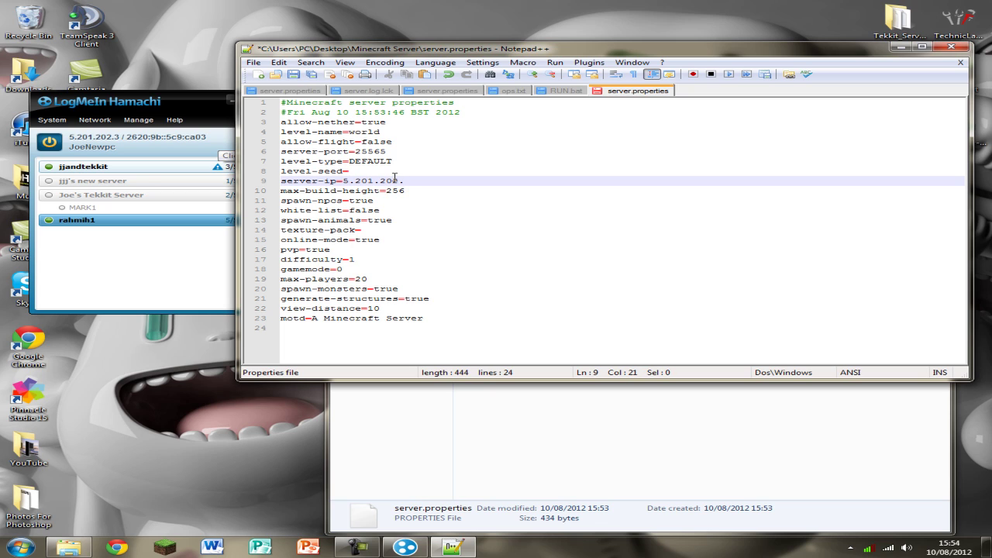
type("3")
left_click(383, 169)
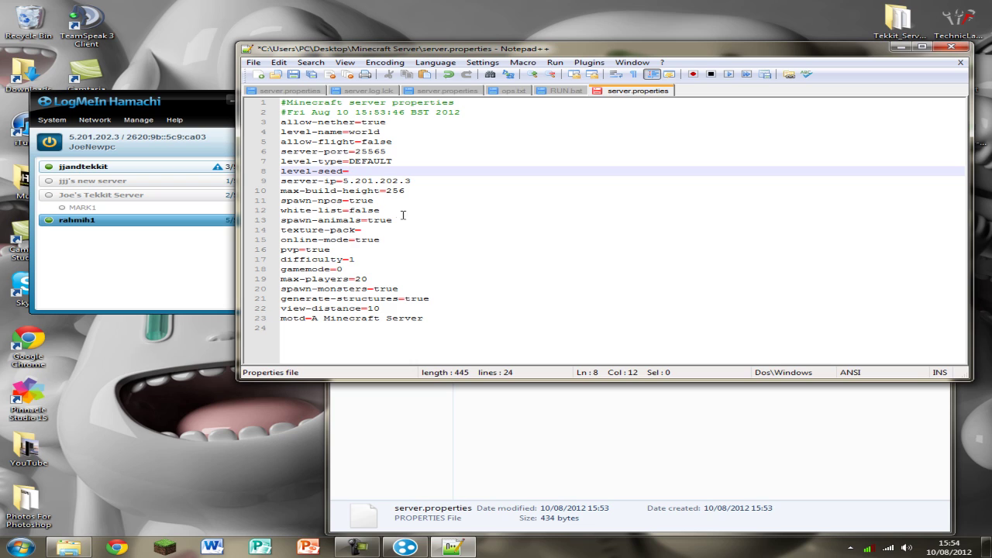
left_click(351, 210)
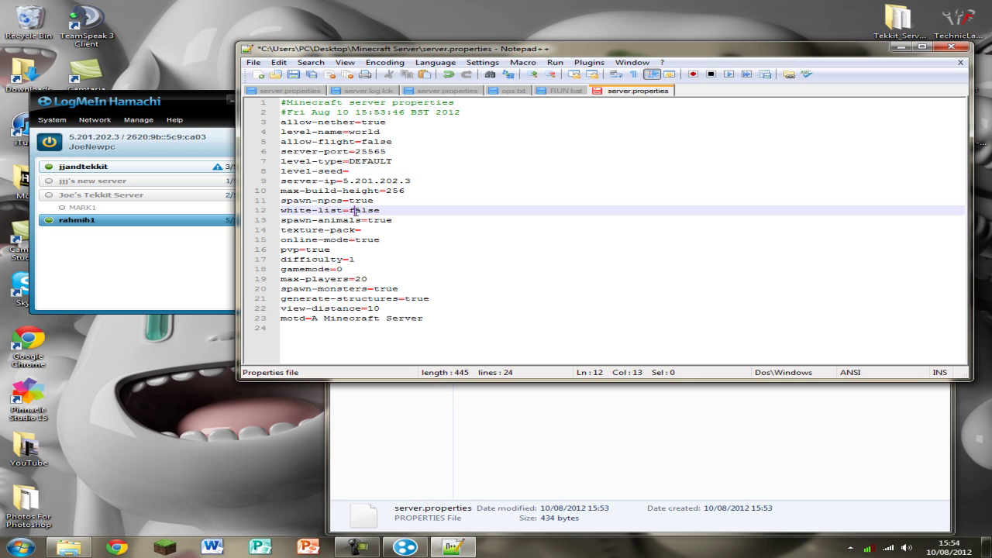
left_click(411, 181)
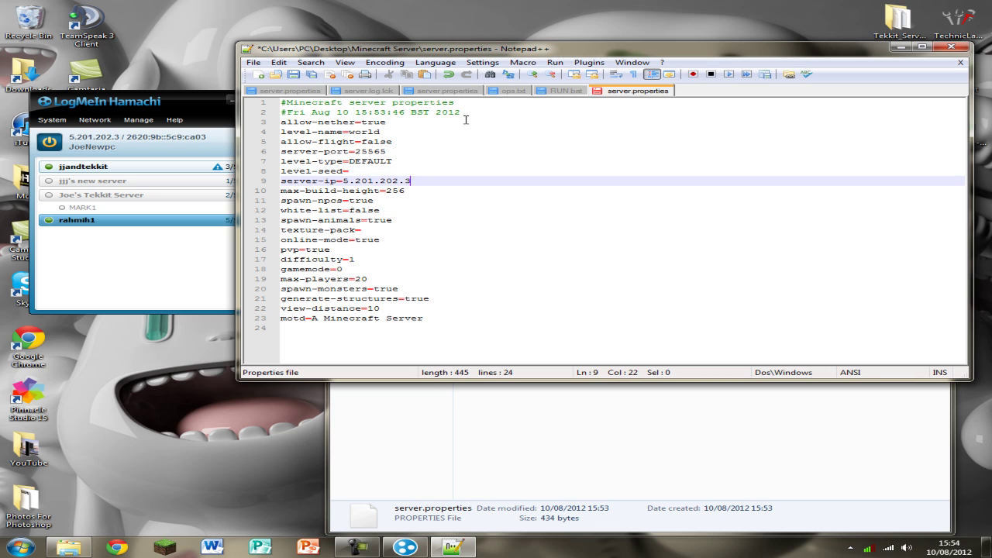
left_click(293, 74)
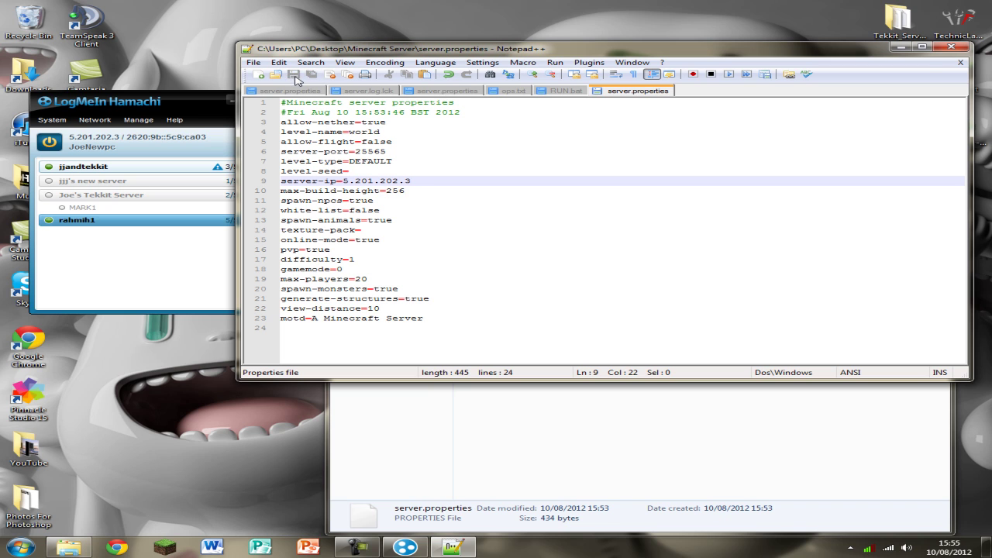
left_click(951, 46)
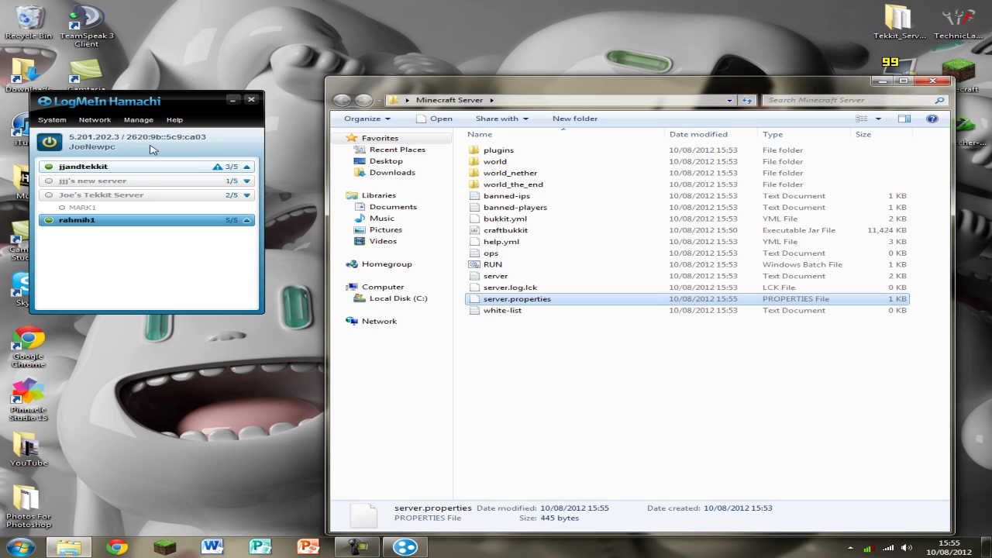
left_click(95, 120)
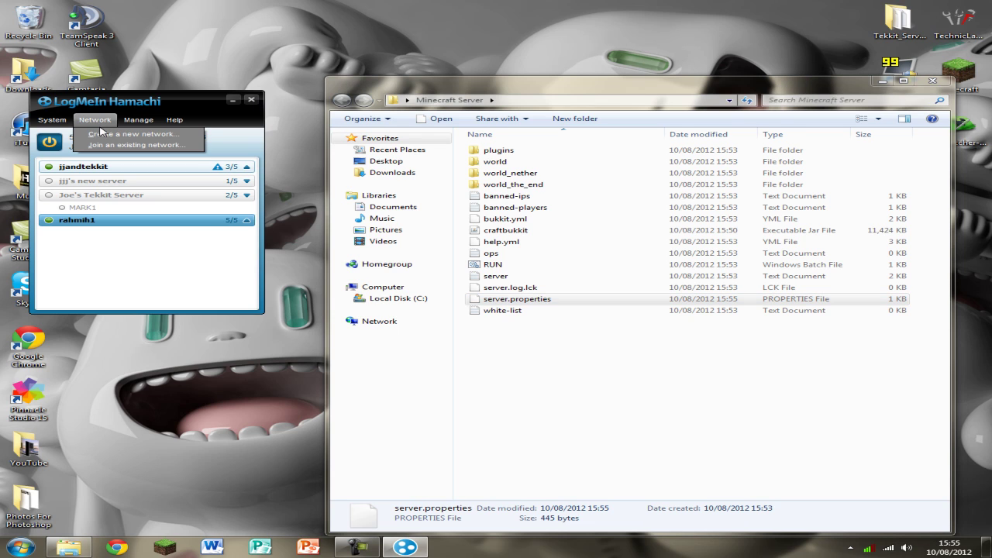
left_click(103, 135)
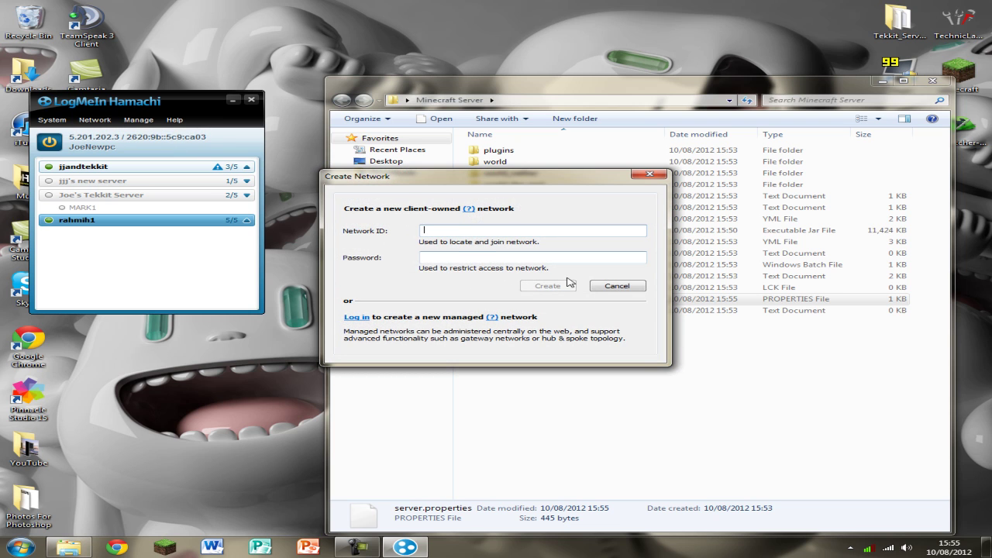
left_click(617, 285)
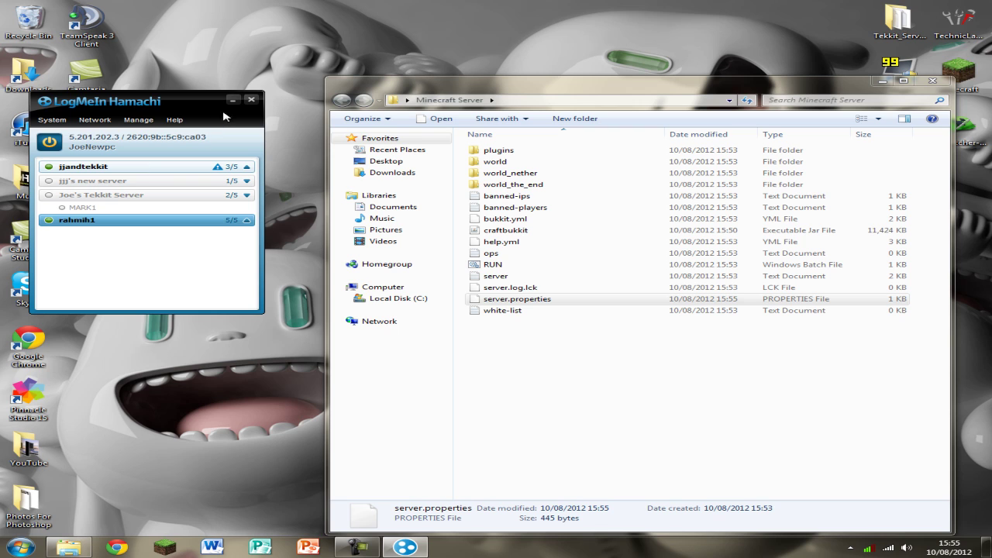
- Close the Hamachi window and select the ops file in the Minecraft Server folder
left_click(252, 102)
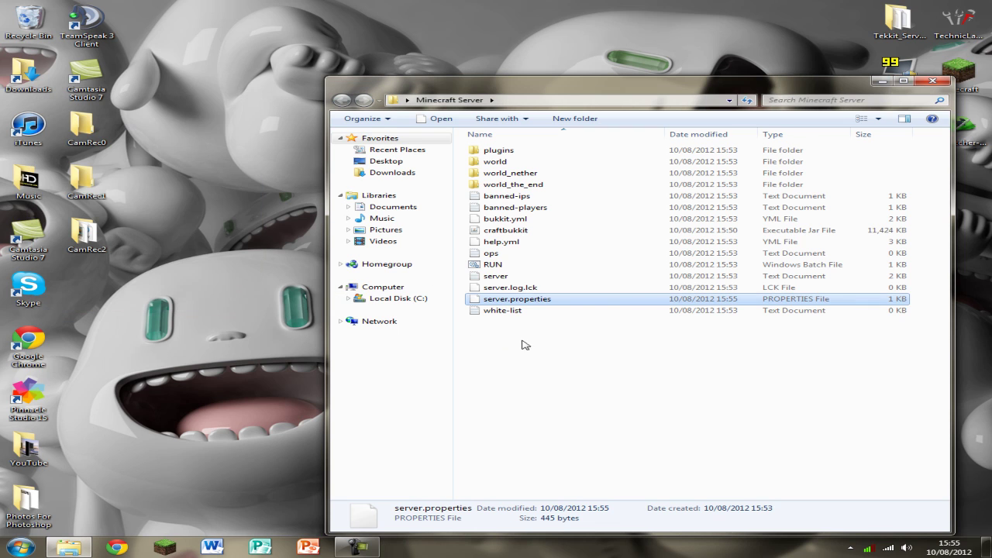
left_click(523, 342)
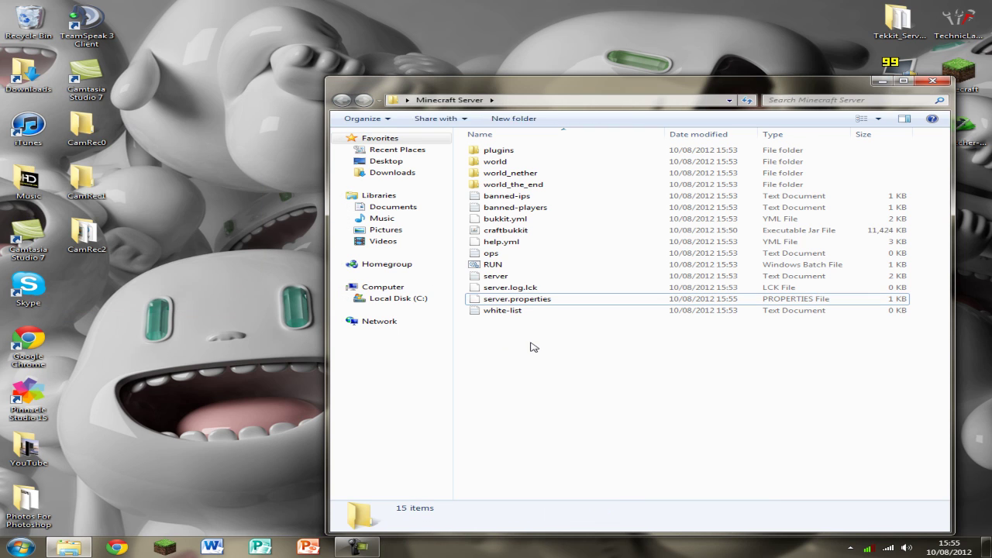
left_click(517, 257)
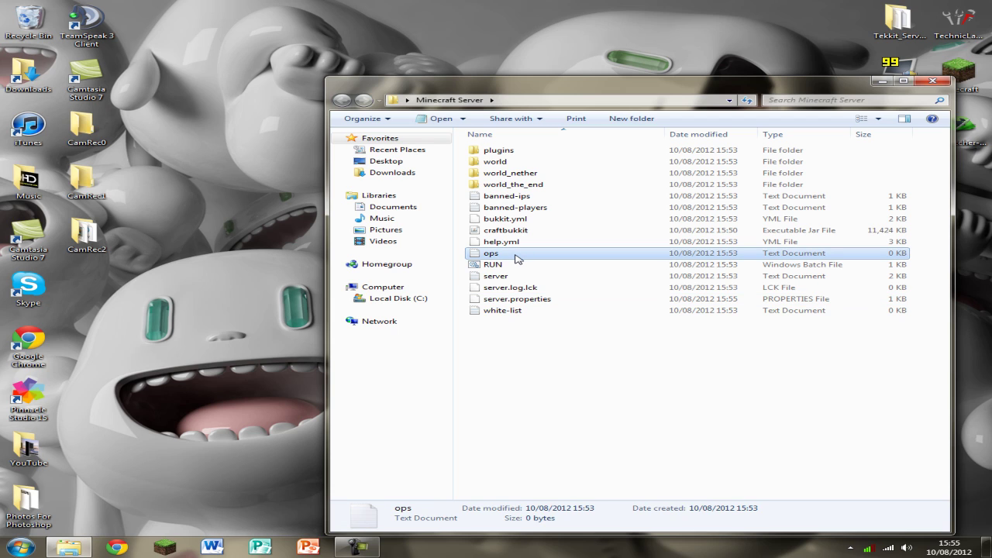
- Enter the player's Minecraft username in ops.txt via Notepad++, then save and close it
right_click(518, 258)
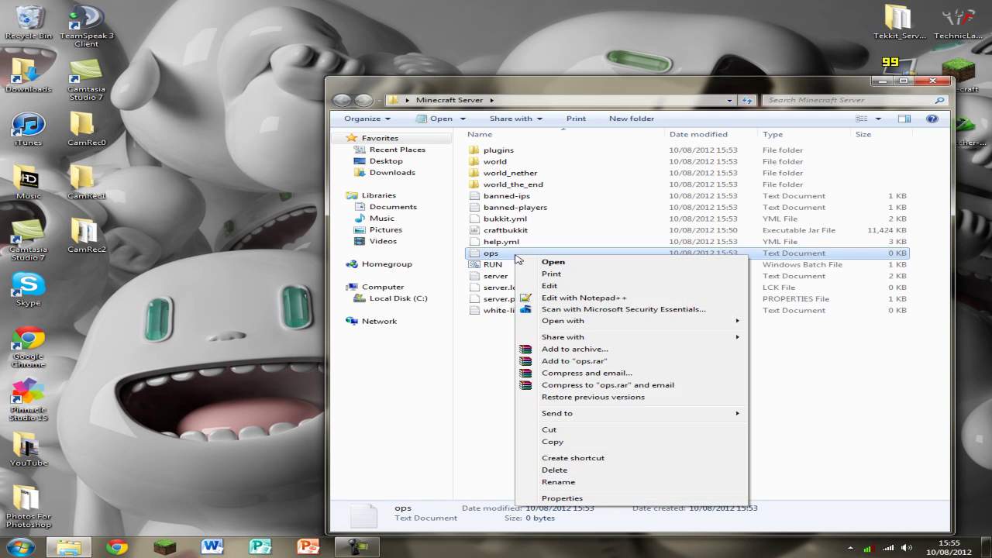
left_click(580, 301)
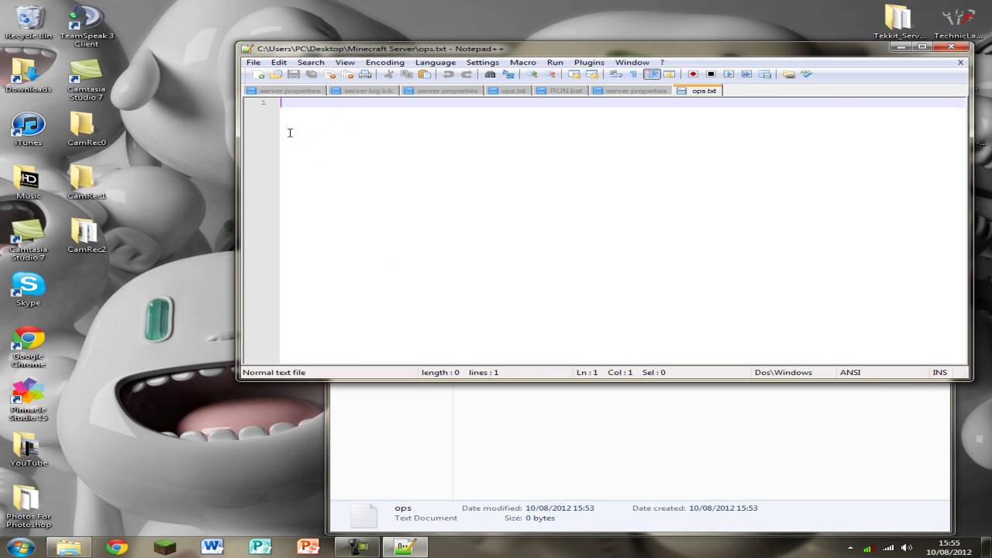
type("JJ")
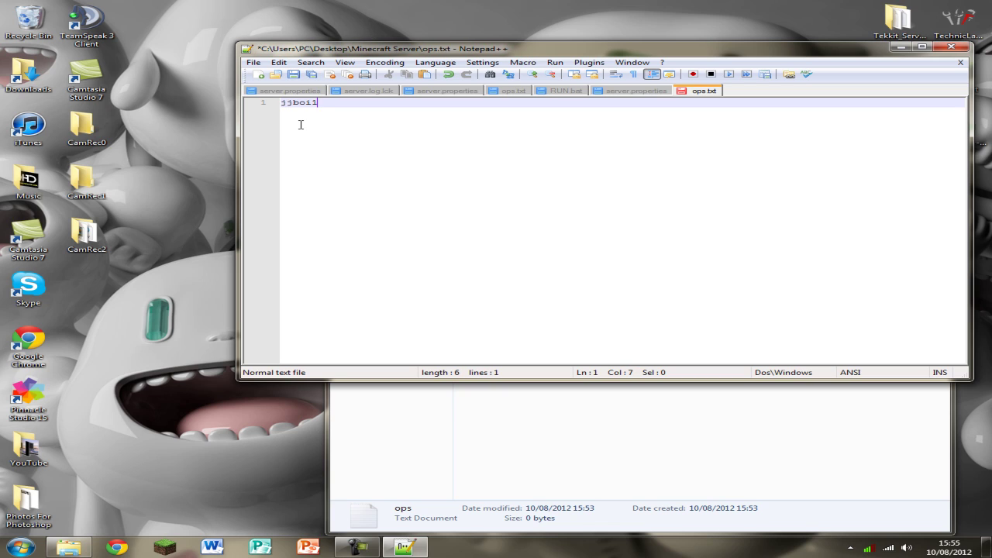
left_click(293, 73)
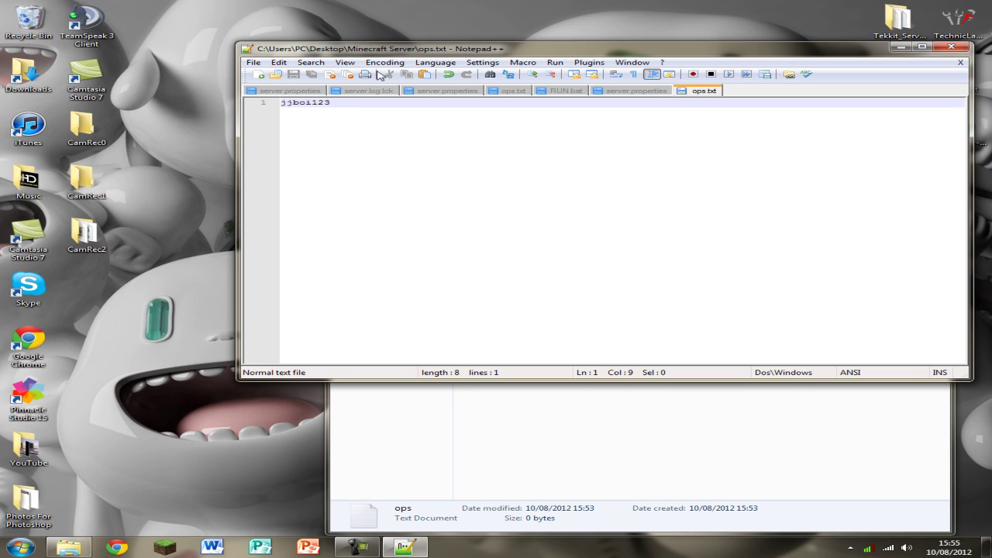
left_click(950, 47)
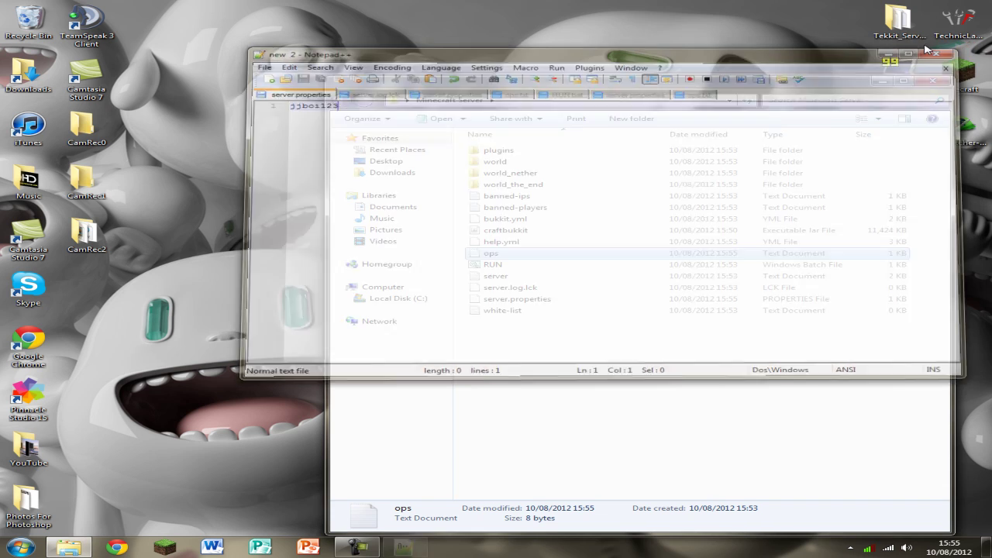
left_click(593, 378)
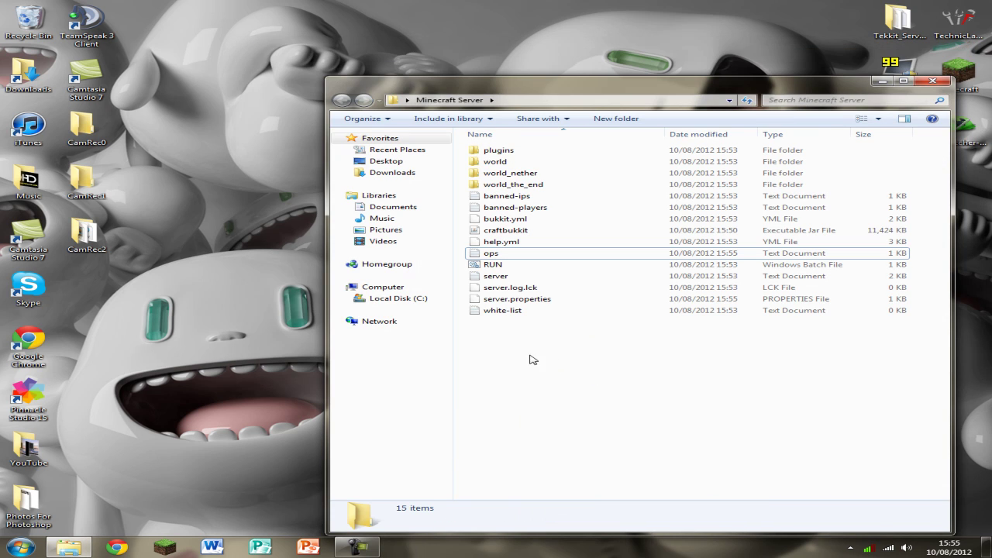
left_click(511, 312)
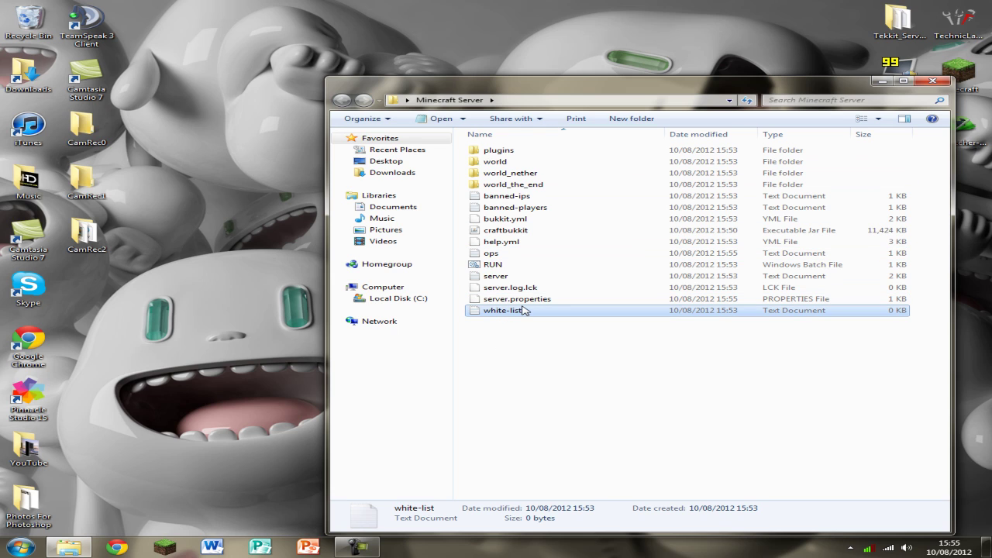
left_click(499, 162)
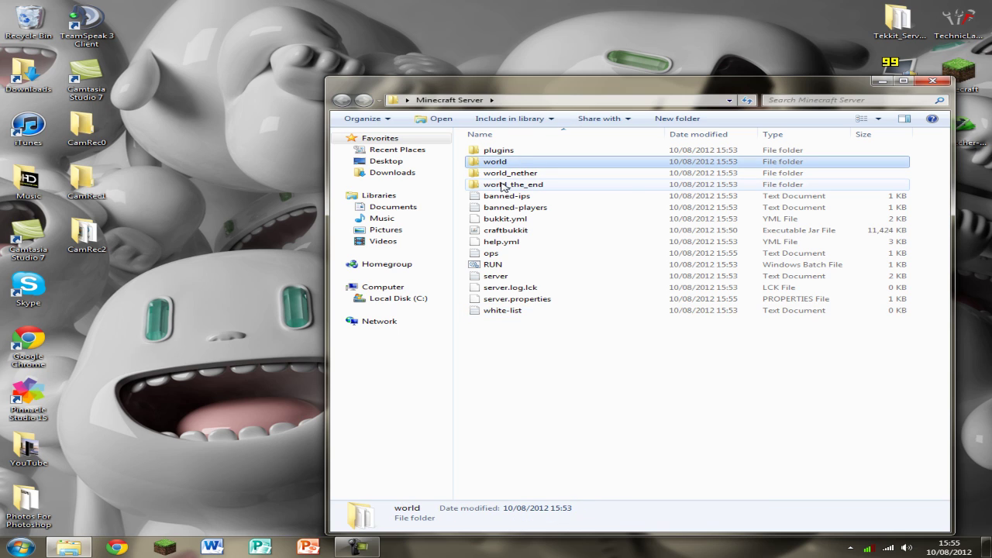
left_click(502, 186, "shift")
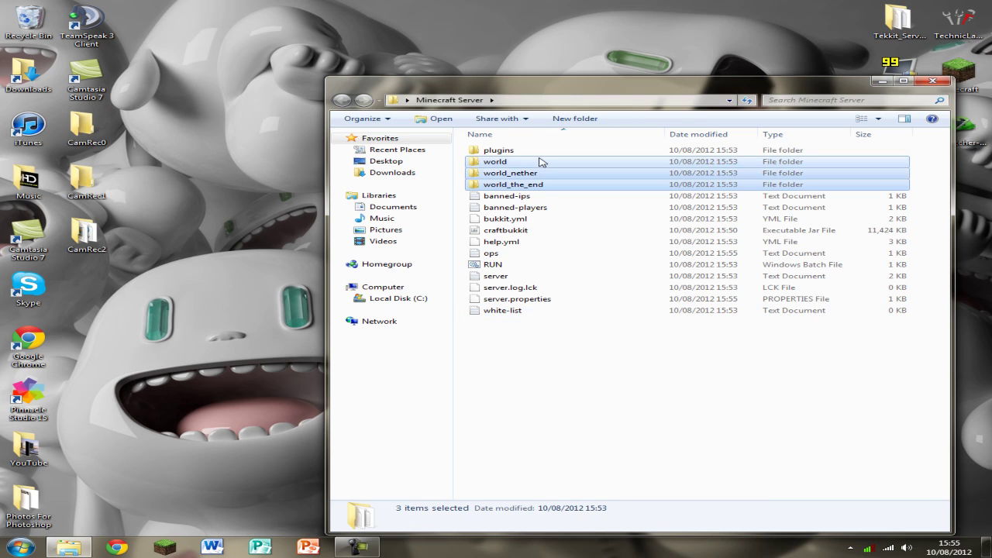
left_click(571, 421)
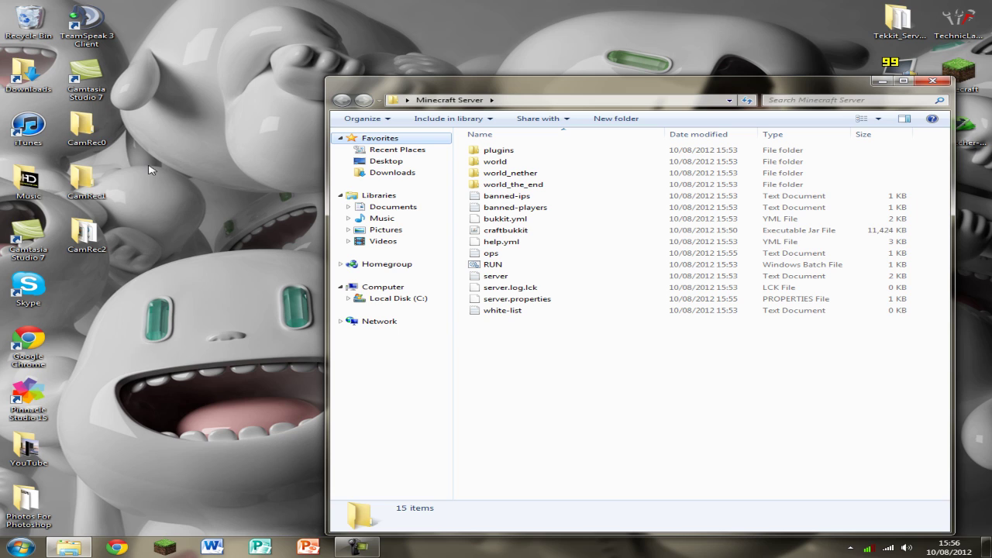
double_click(551, 150)
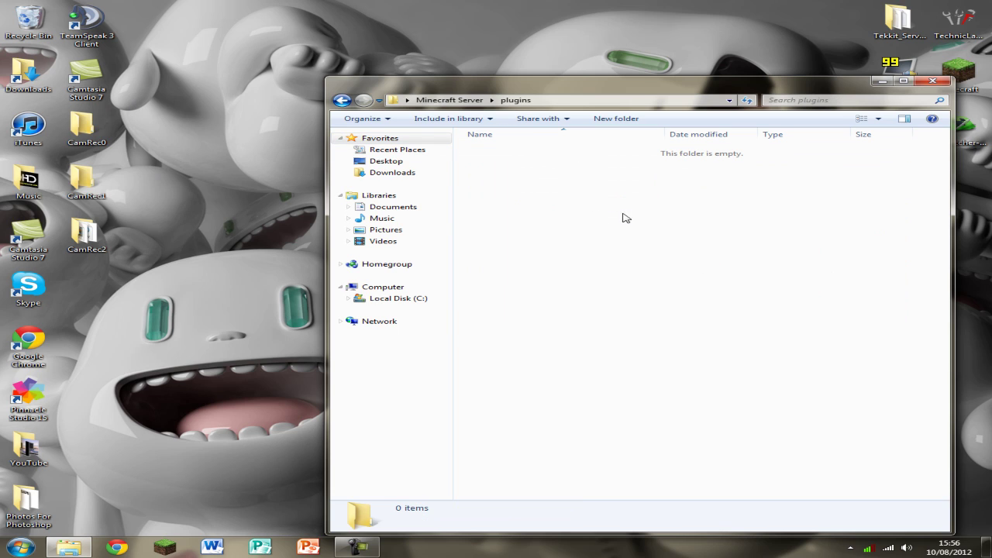
left_click(341, 100)
left_click_drag(463, 92, 336, 69)
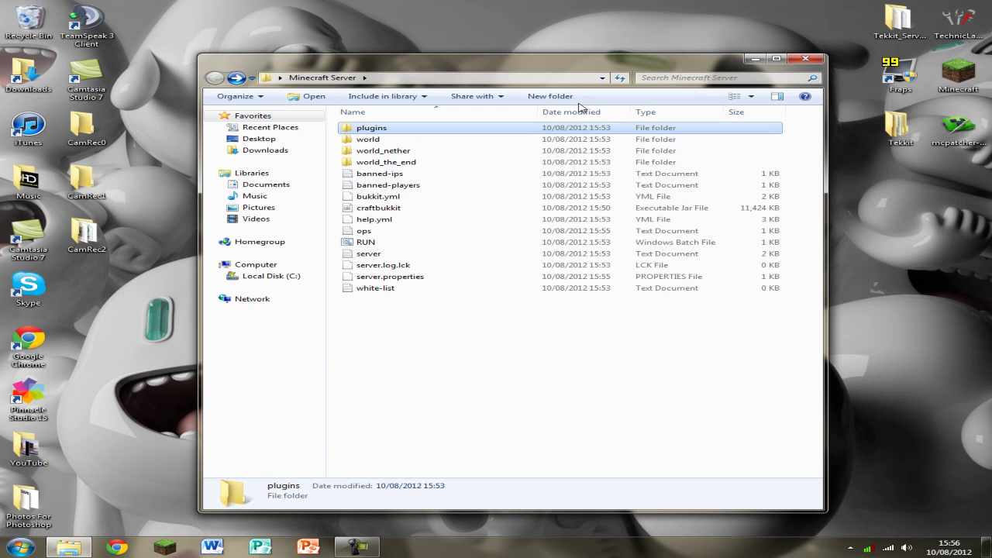
left_click(389, 246)
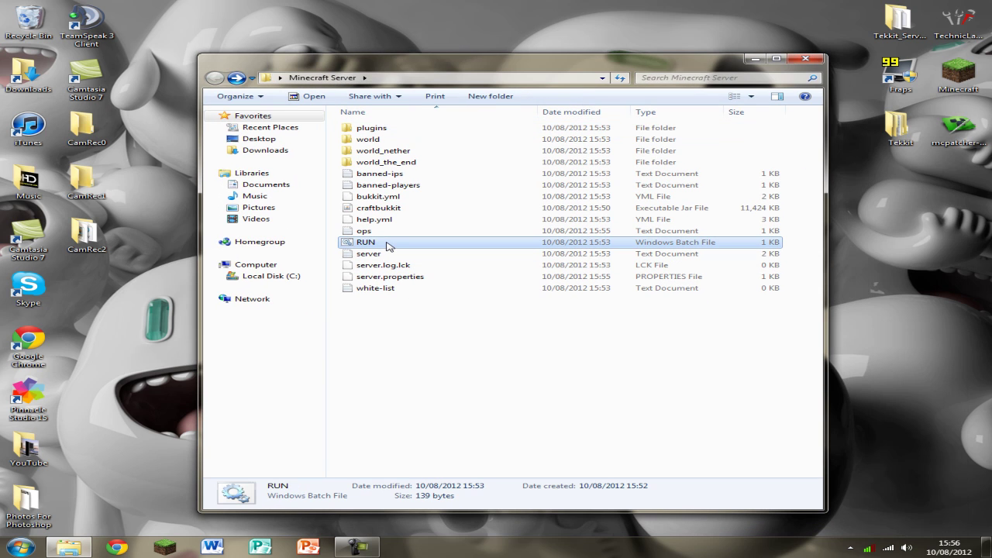
- Start the server with RUN.bat, wait until it loads, shut it down with 'stop', and close the console
double_click(378, 246)
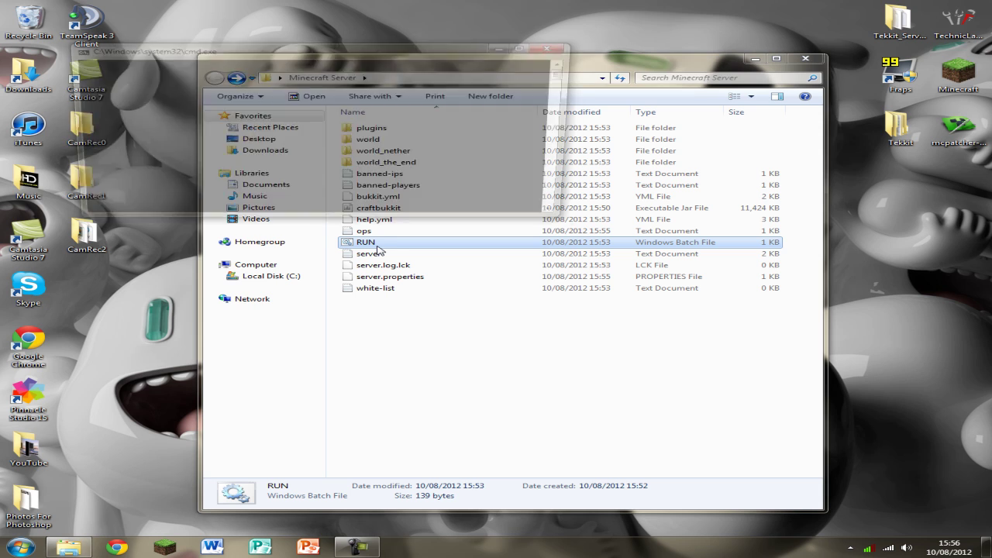
left_click_drag(374, 55, 388, 92)
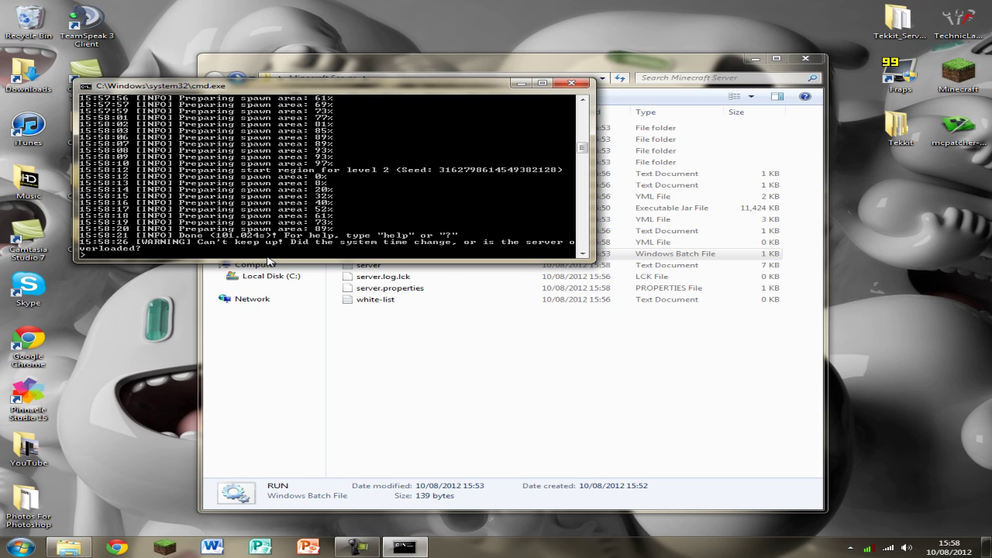
type("stop")
key("Return")
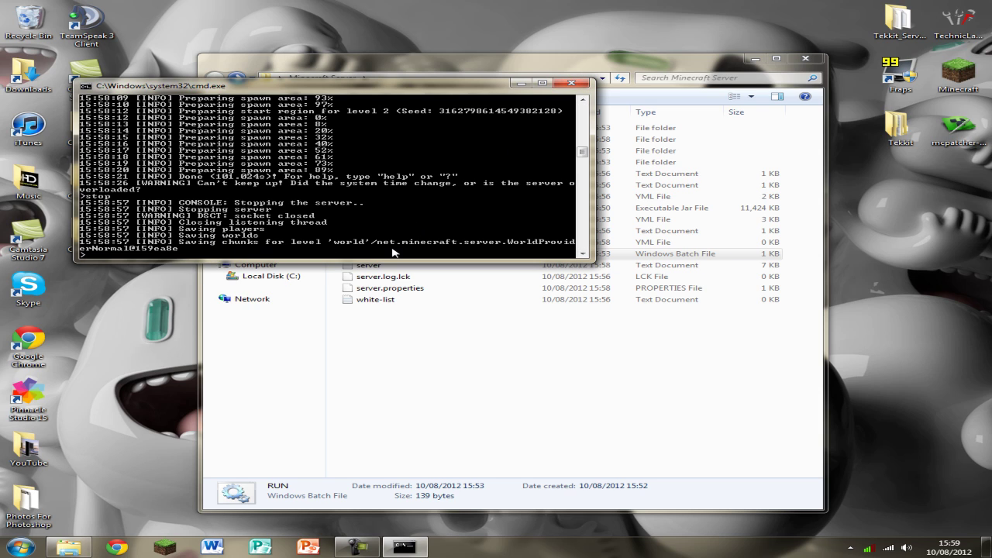
left_click(582, 85)
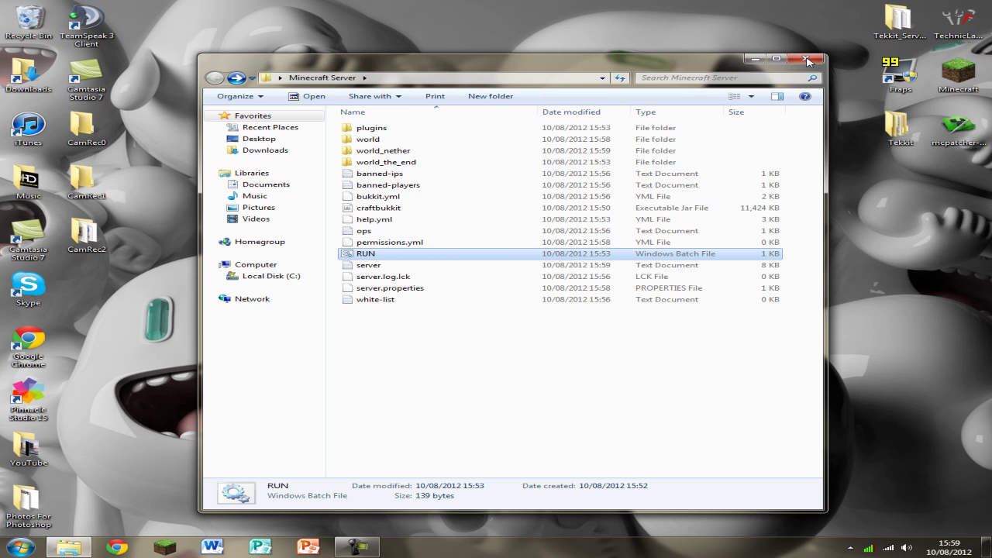
- Minimize Explorer, reopen LogMeIn Hamachi to confirm the 5.201.202.3 address, then close it
left_click(755, 58)
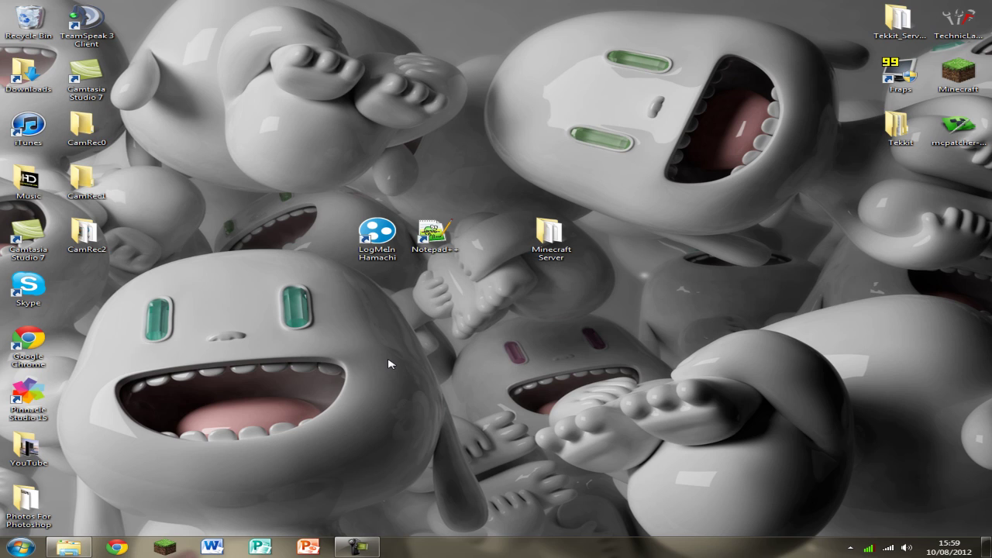
double_click(373, 246)
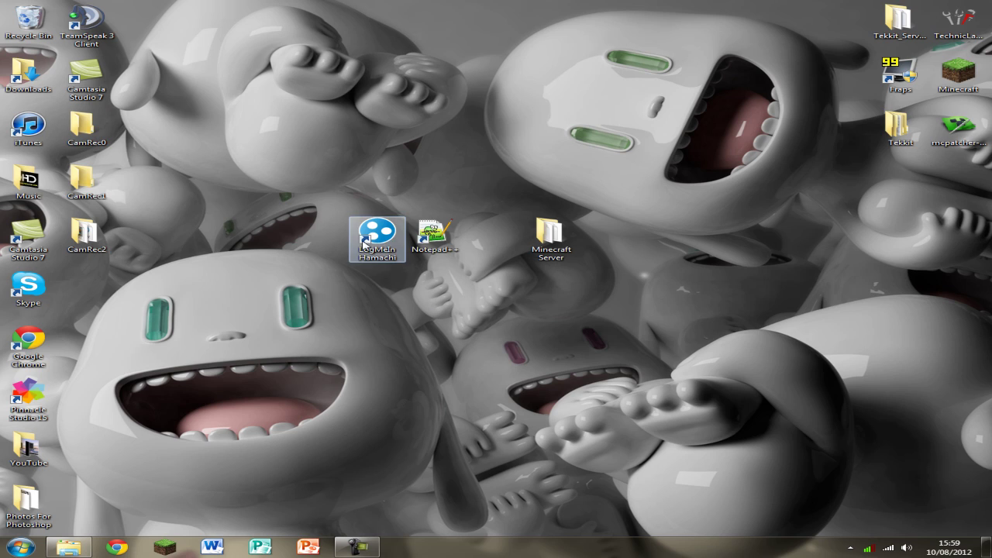
left_click(296, 242)
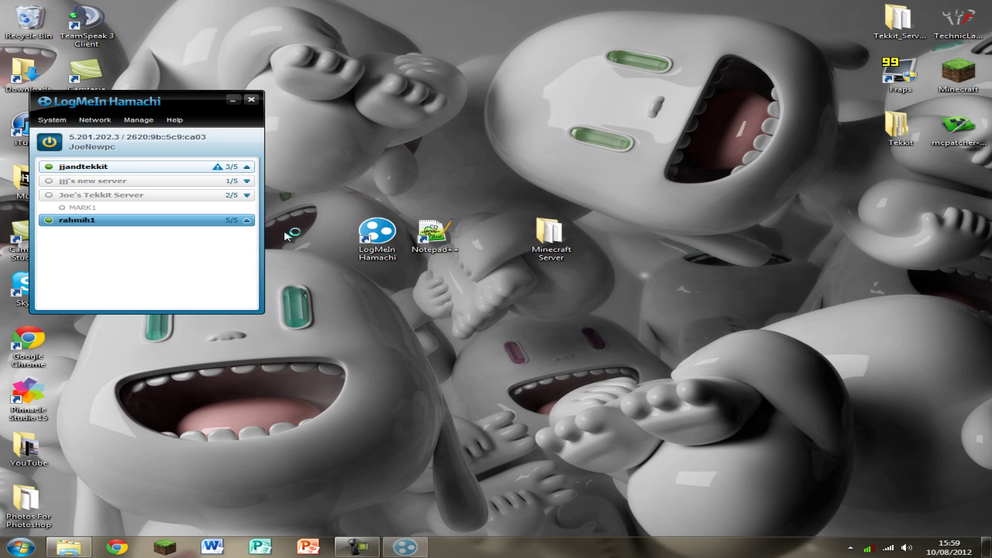
left_click(252, 100)
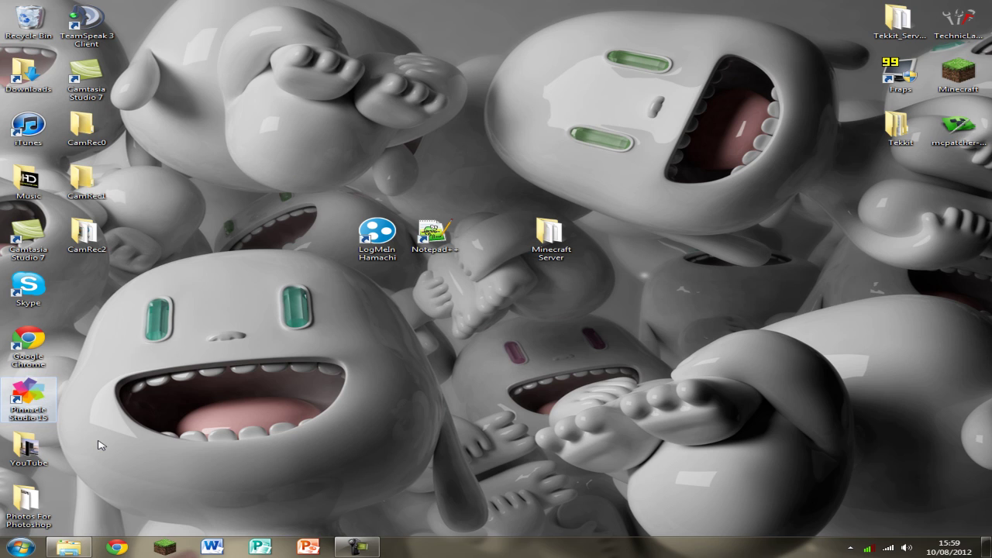
left_click(20, 548)
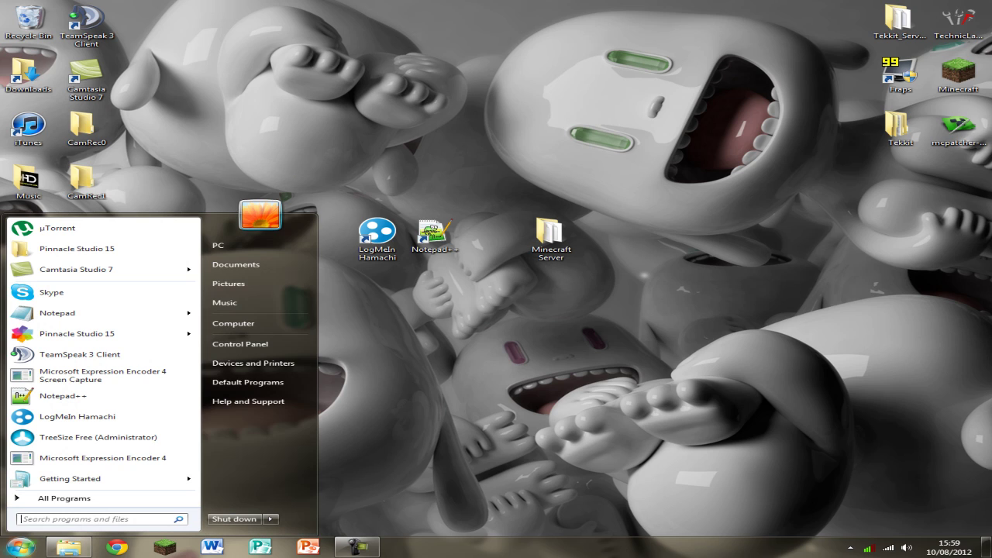
left_click(256, 342)
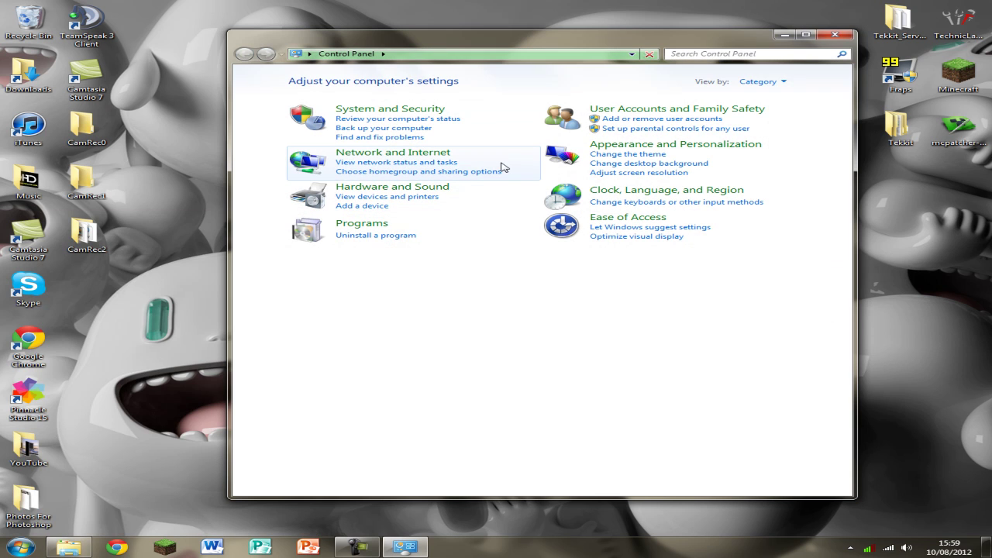
left_click(742, 54)
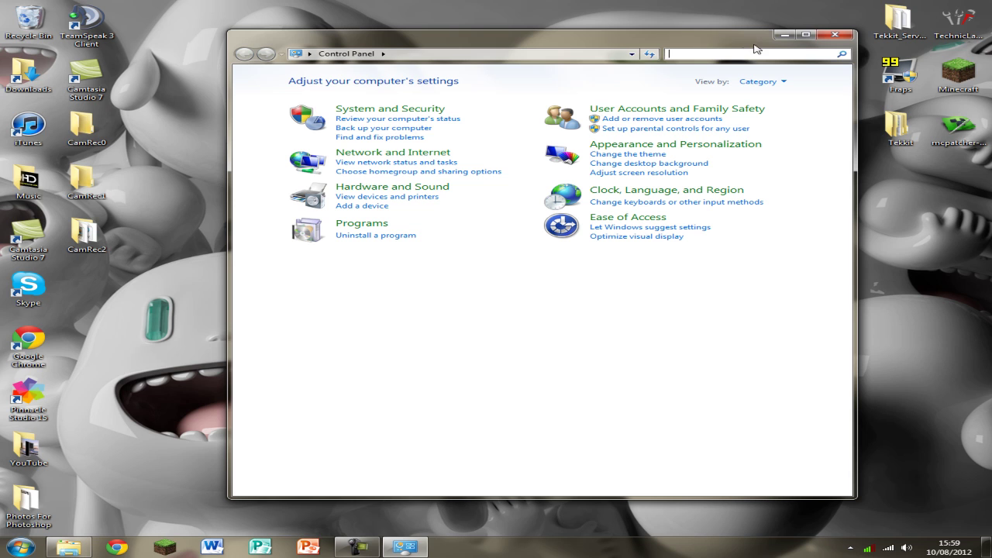
left_click(837, 35)
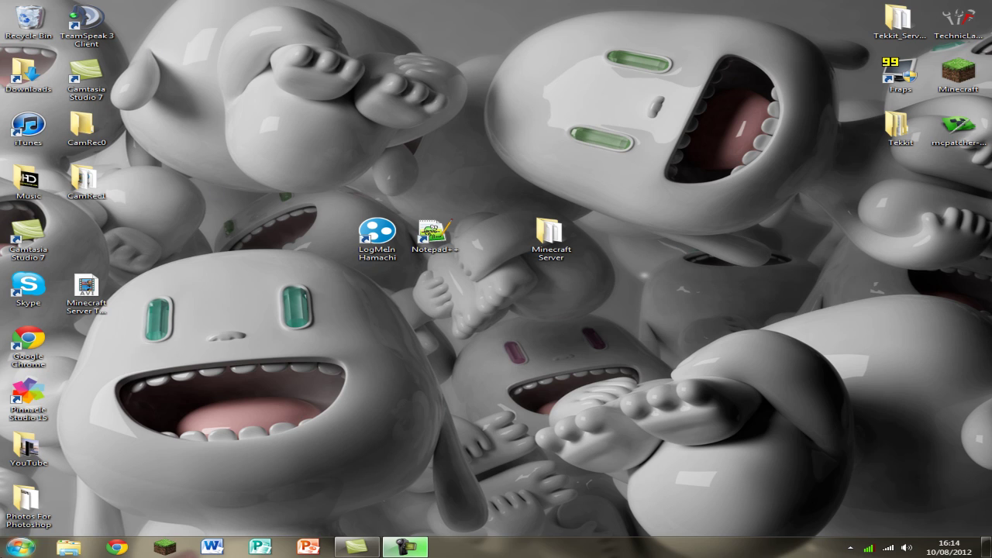
- Close the empty untitled Notepad document and open the desktop's Minecraft Server folder
left_click(19, 546)
left_click(68, 312)
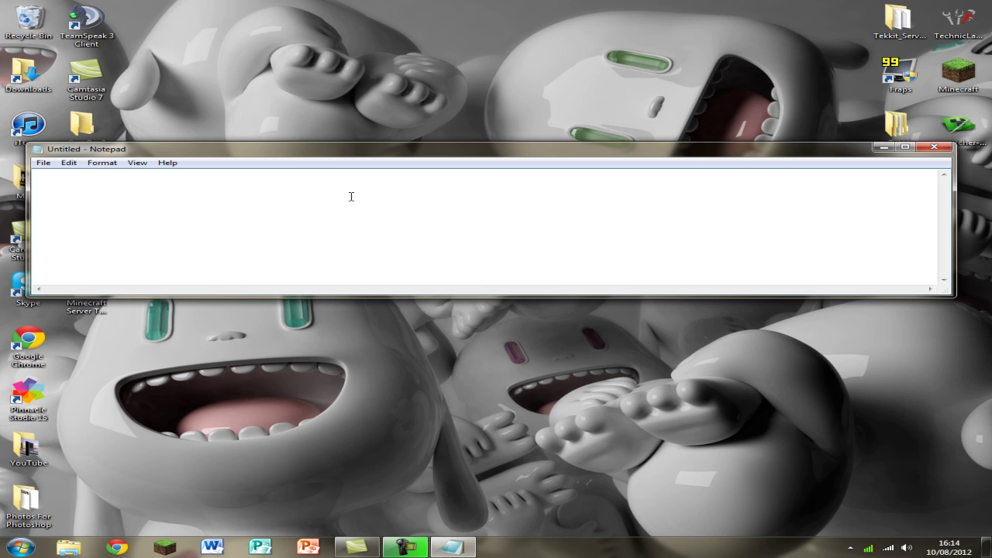
left_click(935, 147)
double_click(569, 253)
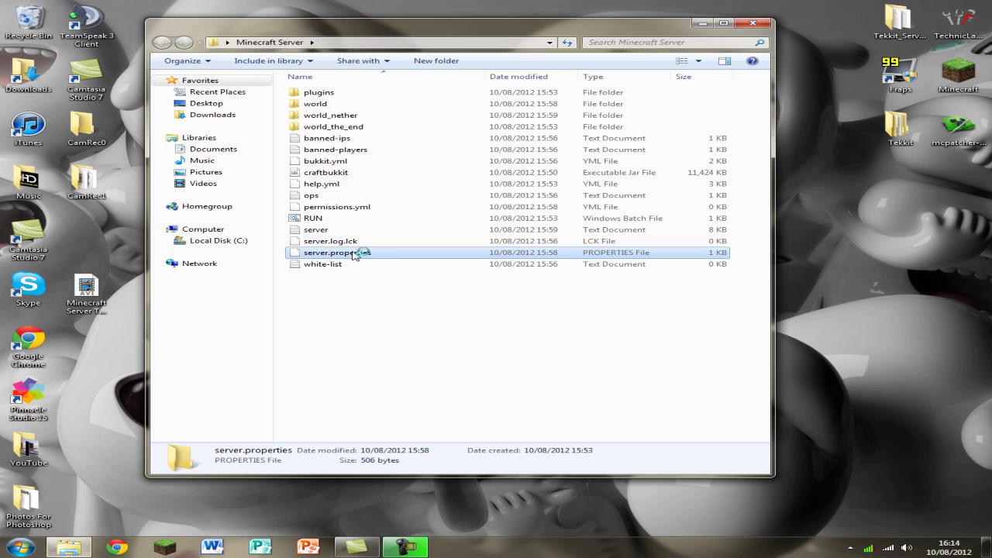
- Open server.properties in Notepad++ and append :25565 so server-ip reads 5.201.202.3:25565
right_click(354, 253)
left_click(419, 270)
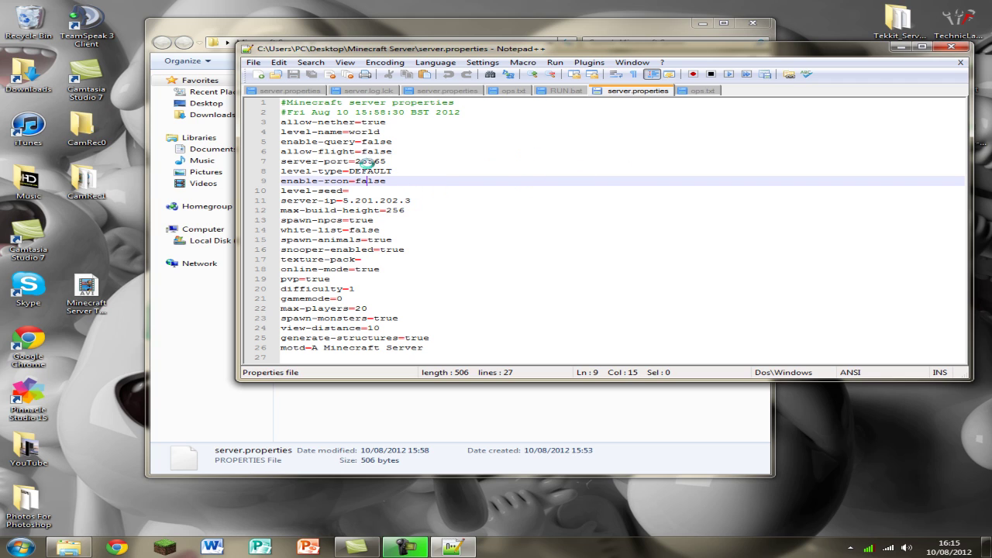
left_click(425, 200)
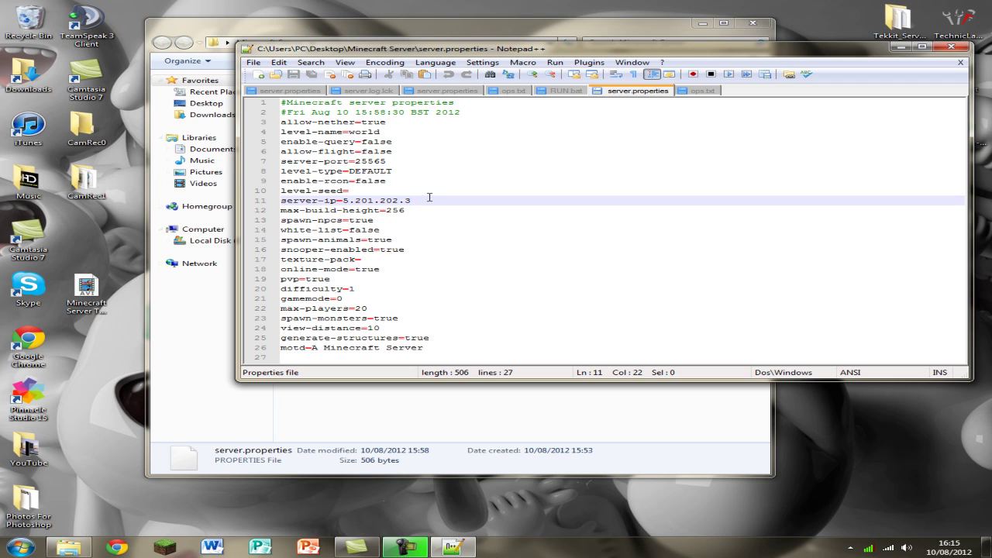
type(":")
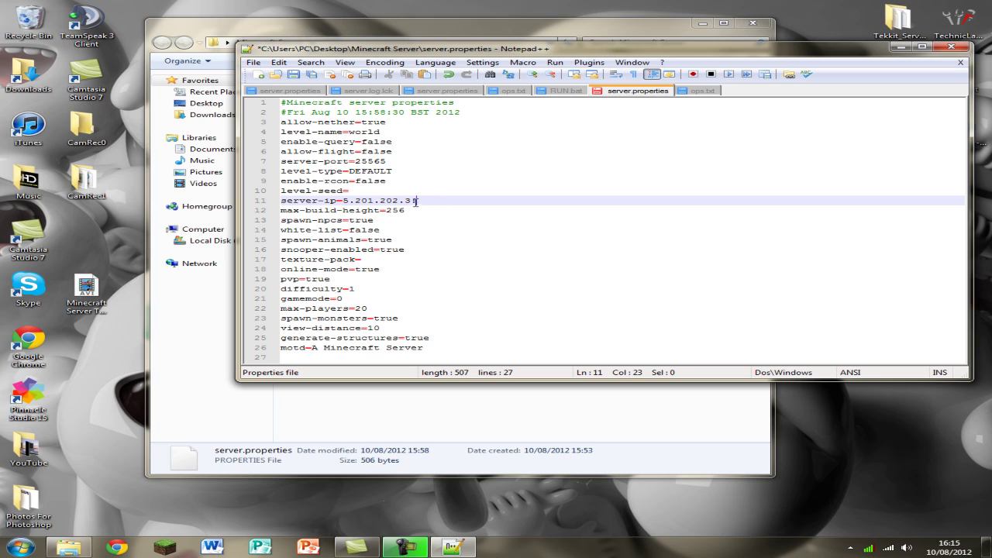
type("25565")
left_click_drag(457, 203, 343, 203)
left_click(418, 202)
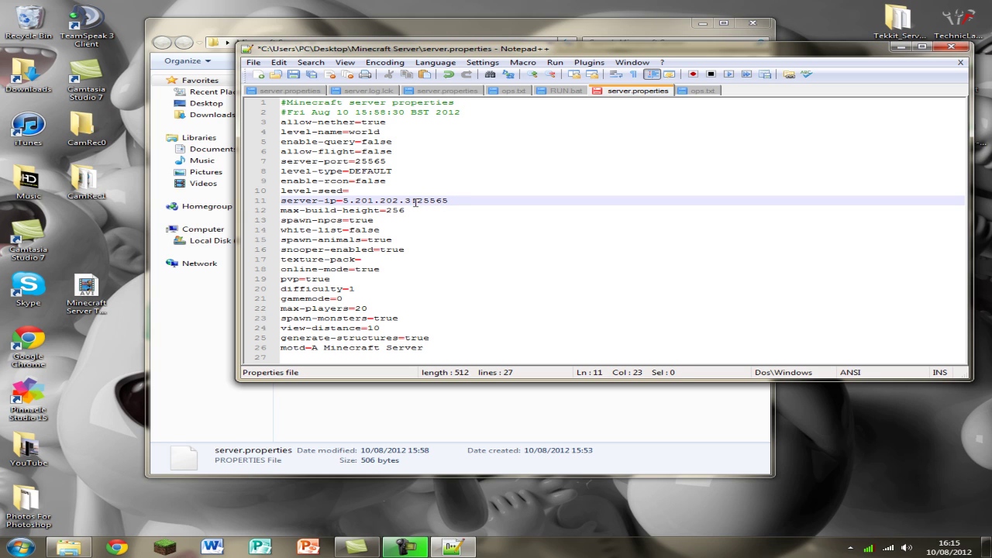